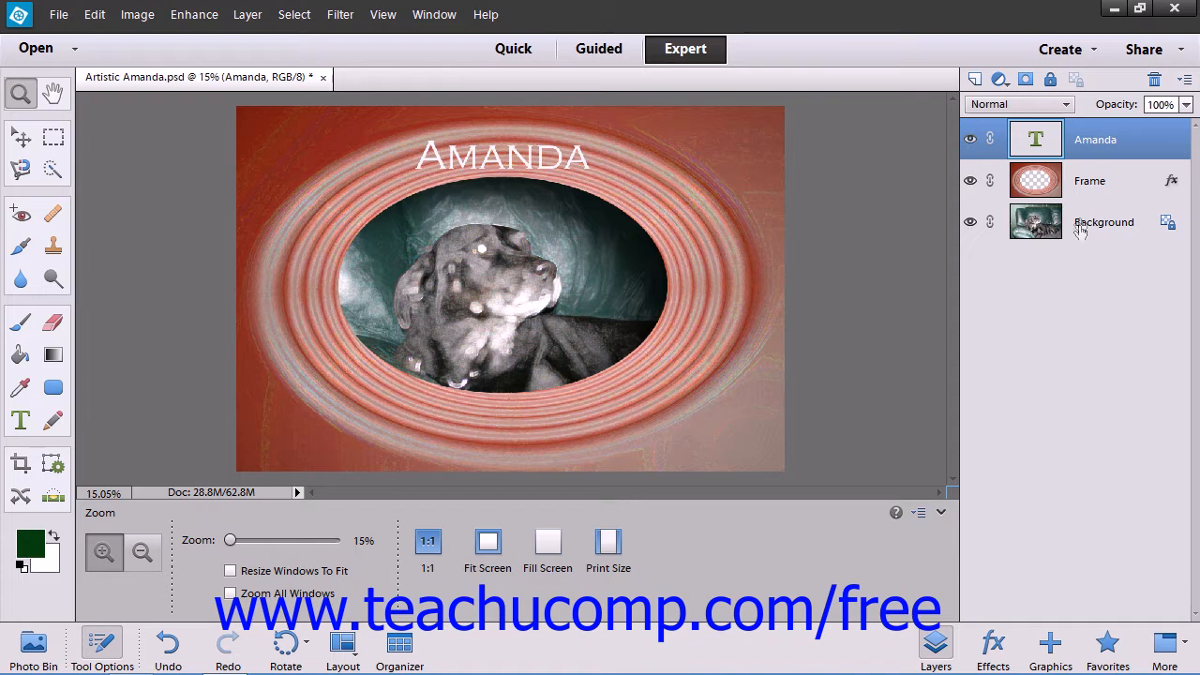
pyautogui.click(999, 80)
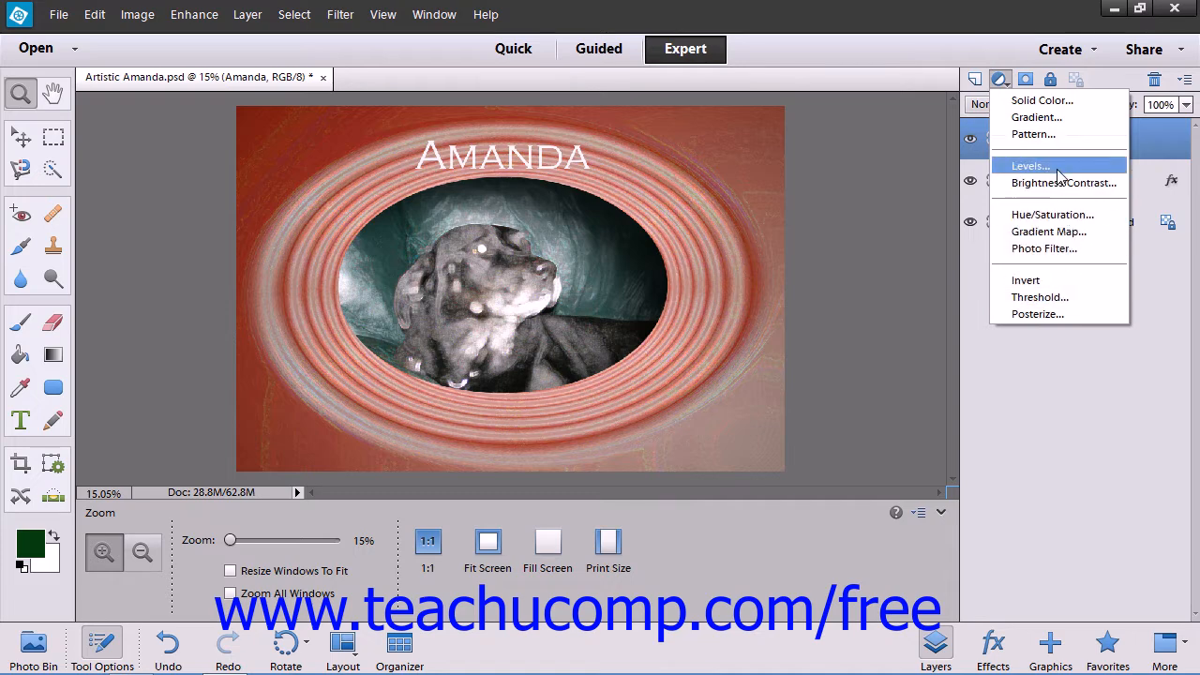
pyautogui.click(1000, 79)
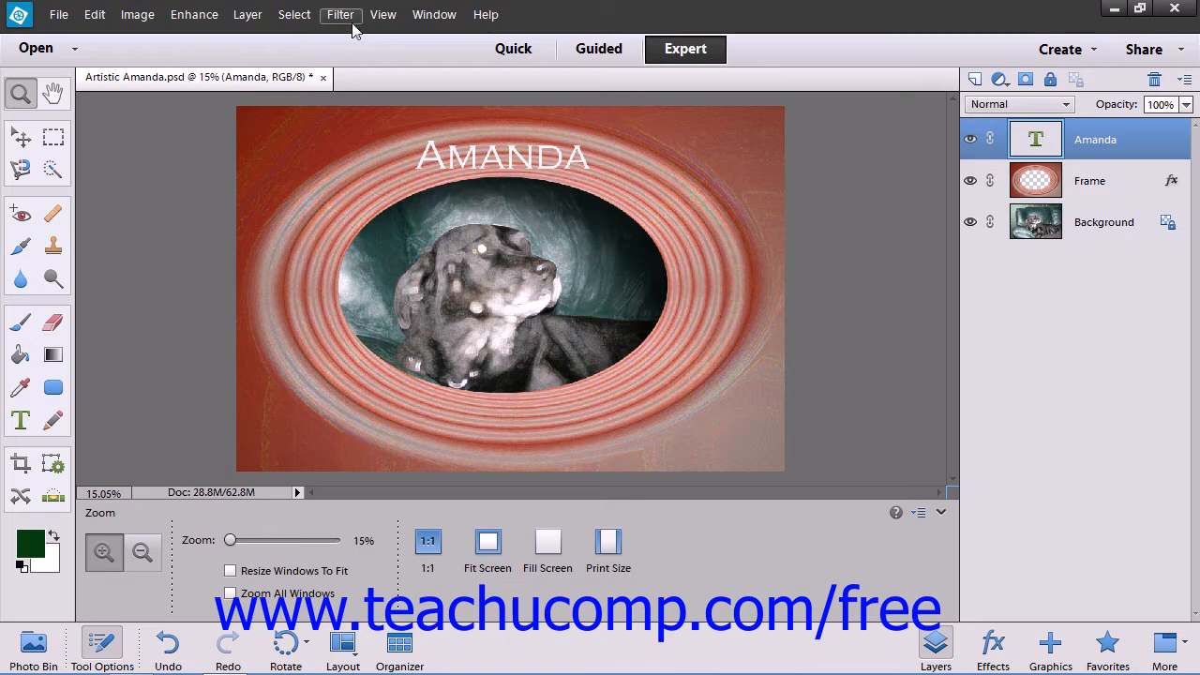
# Step: Try a dark green (#0b4511) solid color fill layer above the text layer at 100% opacity, and undo it
pyautogui.click(243, 17)
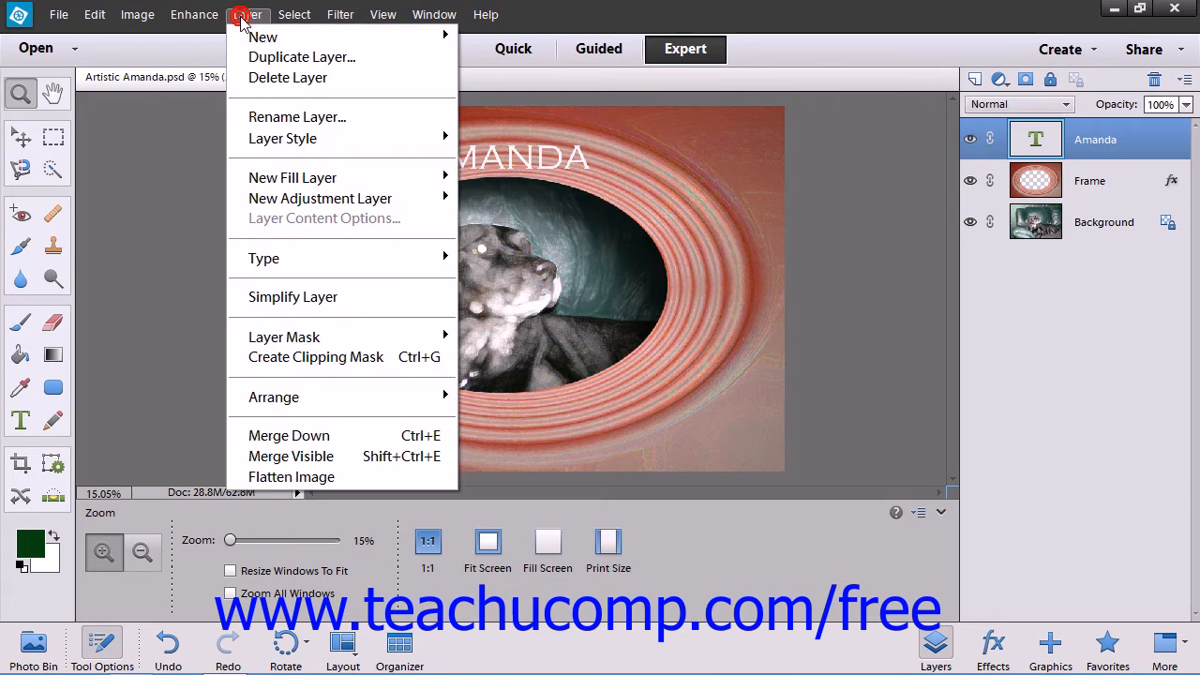
pyautogui.moveTo(306, 183)
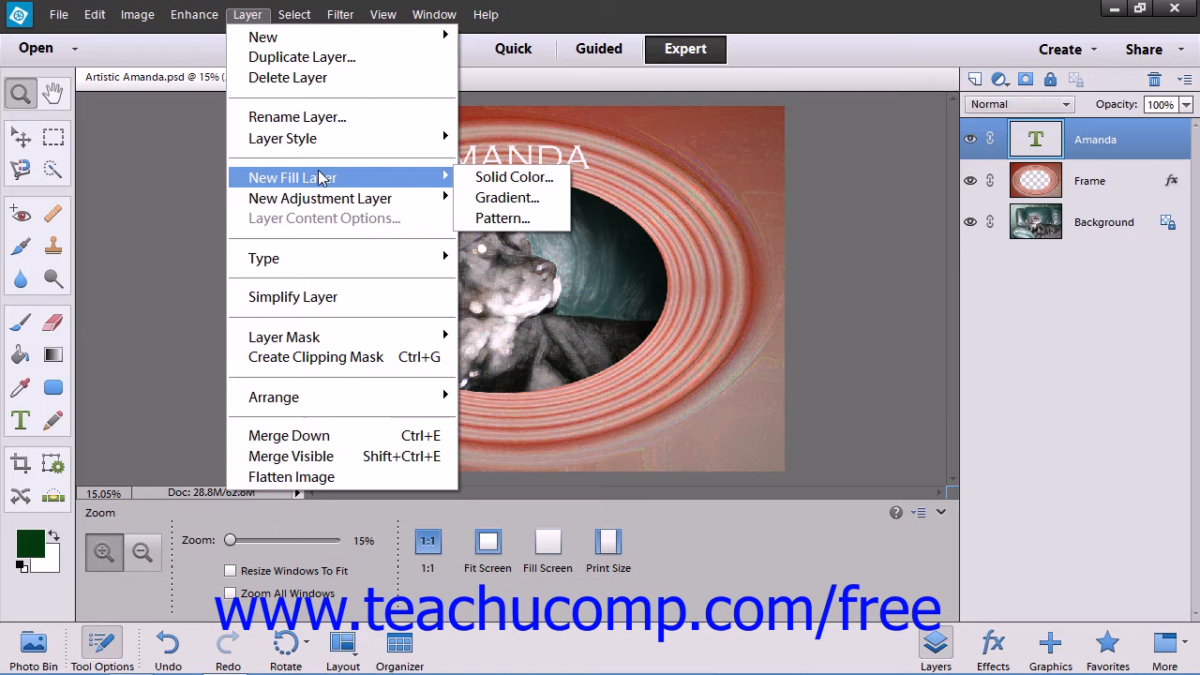
pyautogui.click(484, 178)
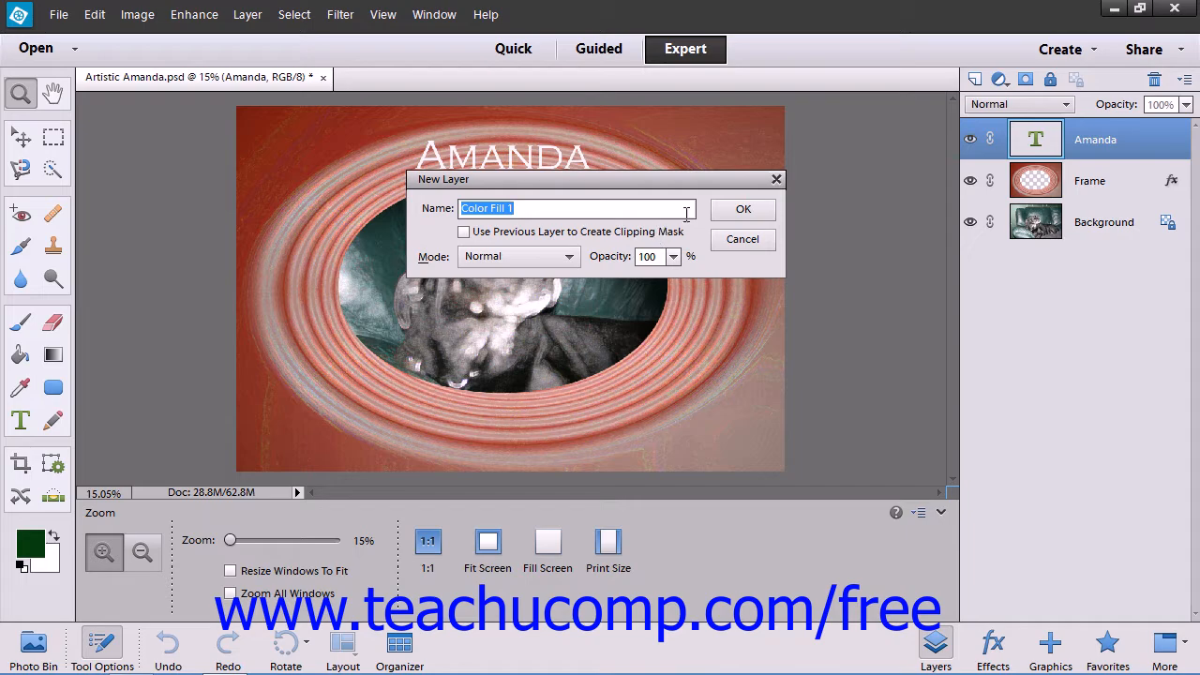
pyautogui.click(722, 216)
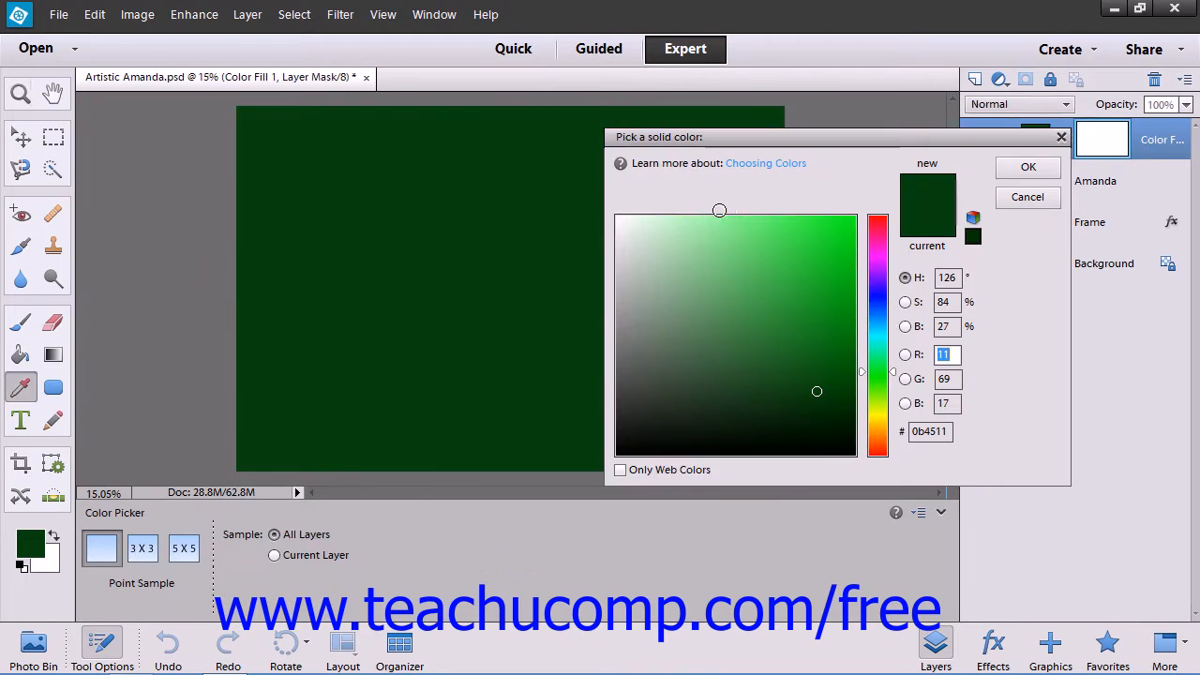
pyautogui.click(1027, 165)
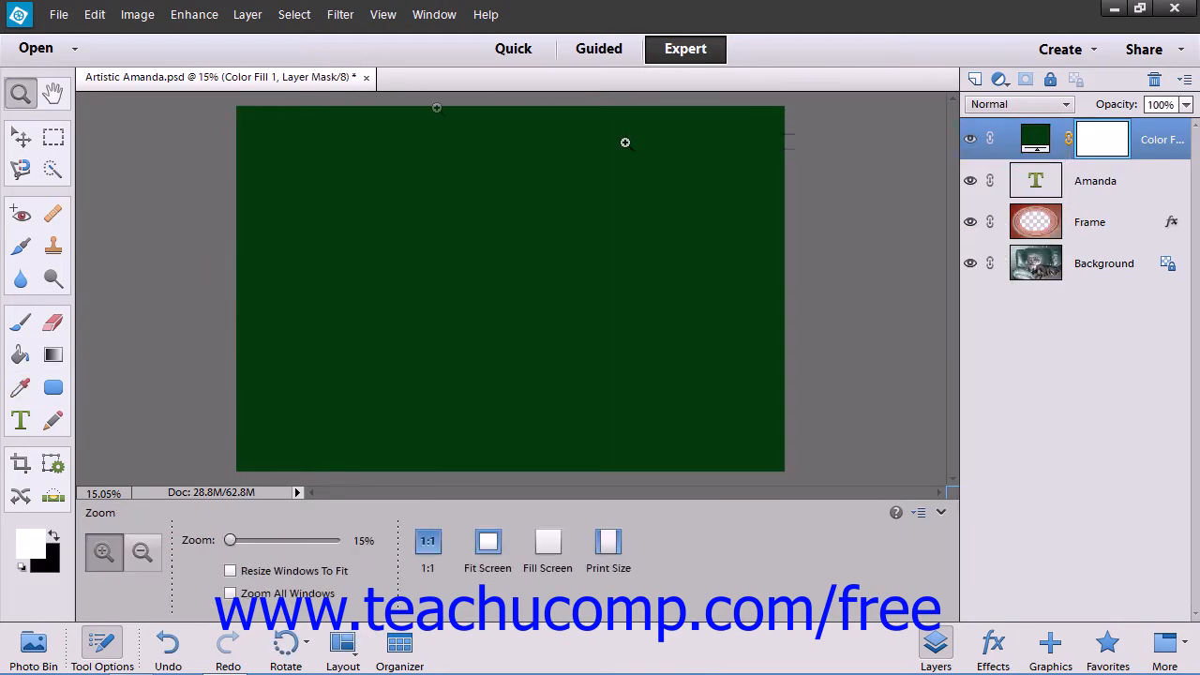
pyautogui.click(167, 645)
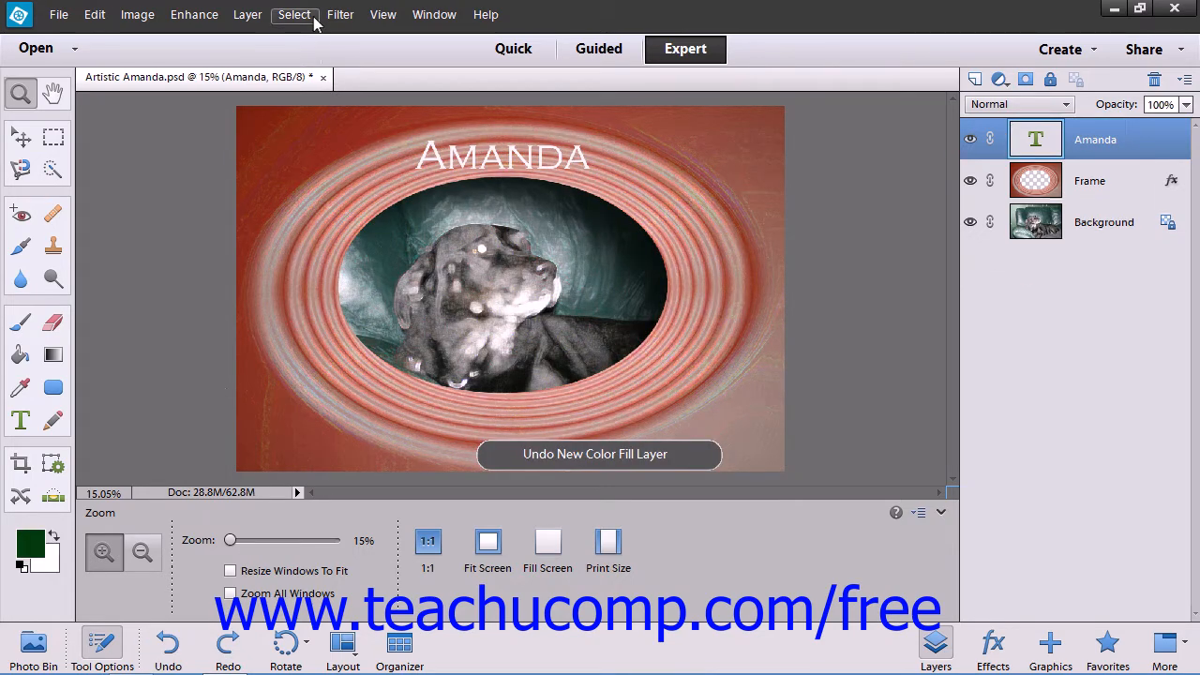
# Step: Try a linear green-to-transparent gradient fill layer at a 90° angle and 100% scale above the text layer, and undo it
pyautogui.click(248, 14)
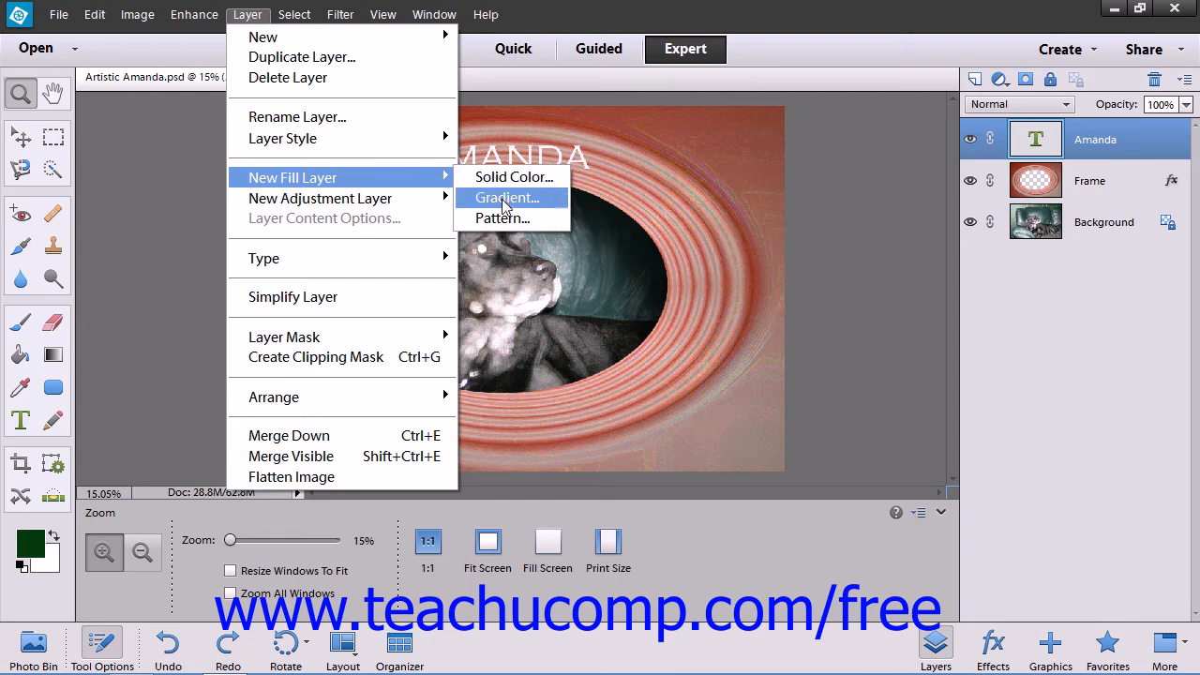
pyautogui.click(504, 199)
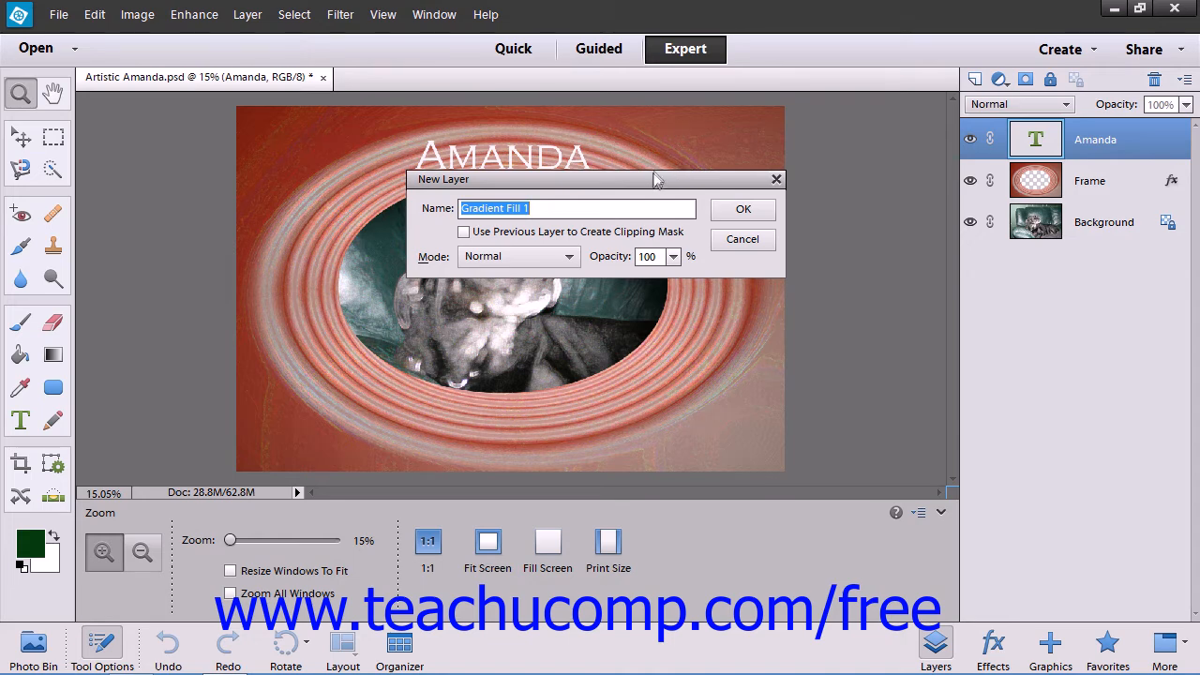
pyautogui.click(746, 208)
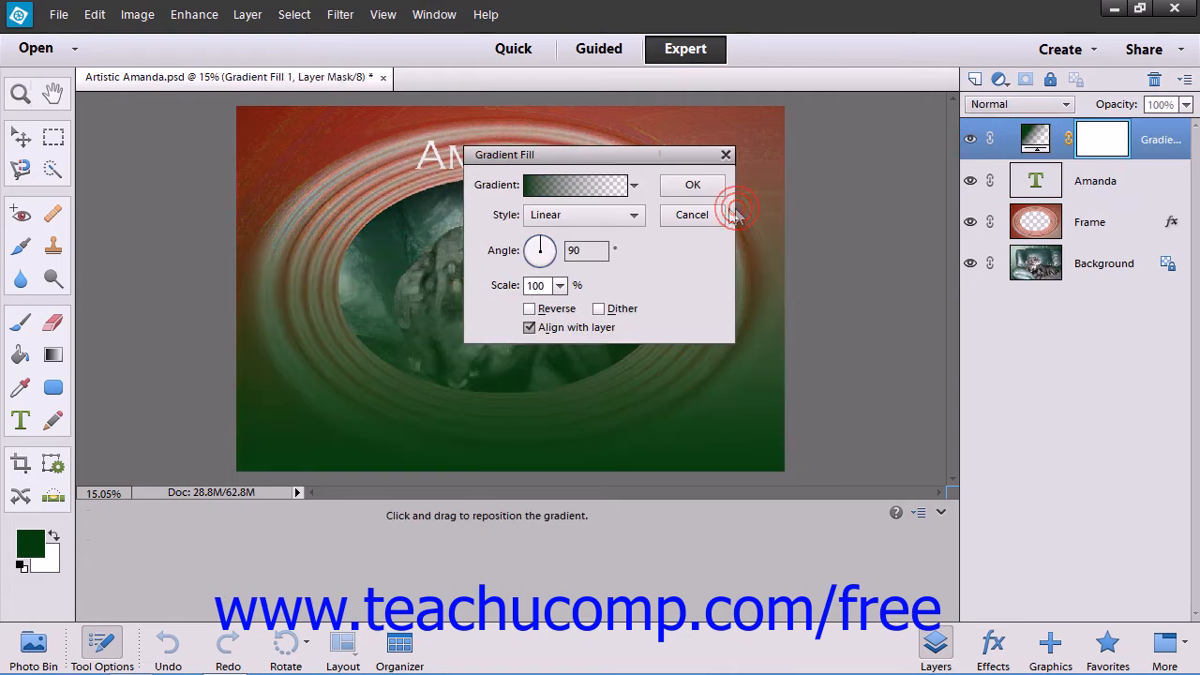
pyautogui.click(691, 186)
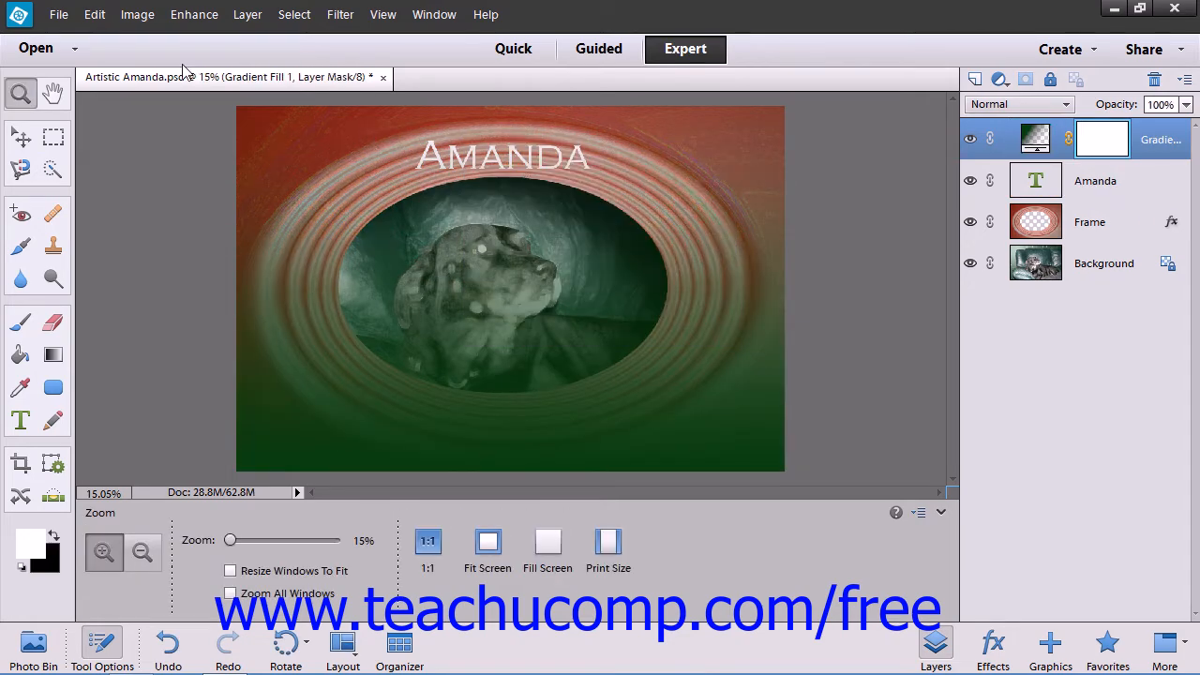
pyautogui.click(102, 20)
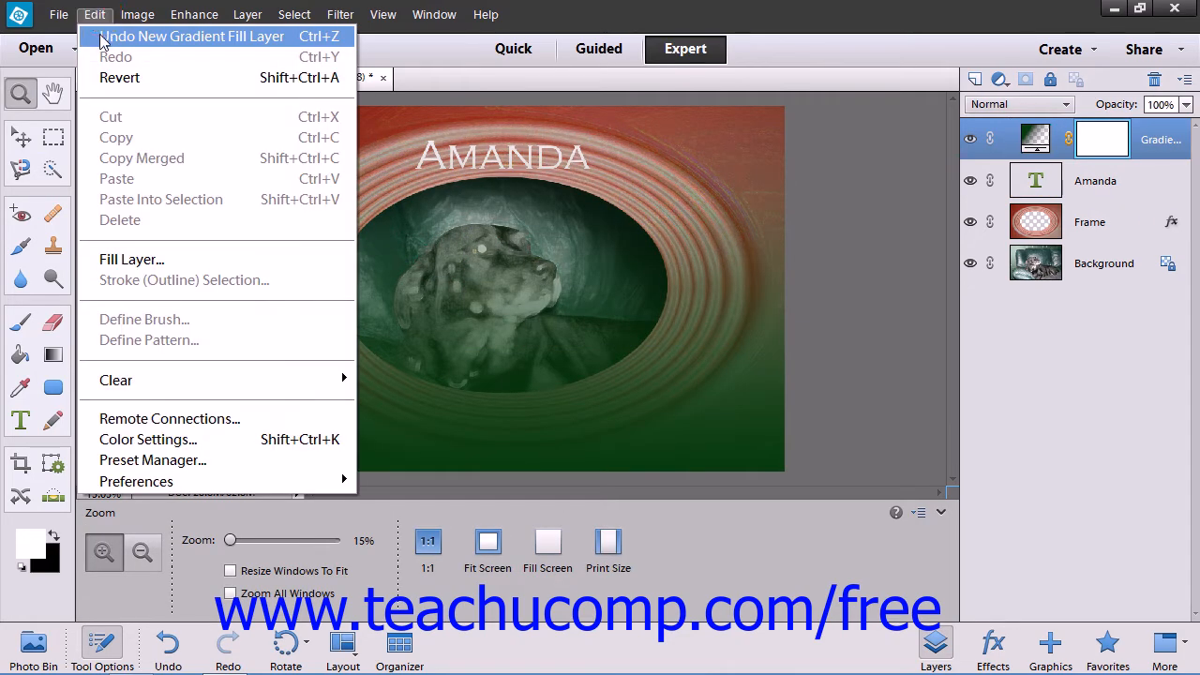
pyautogui.click(103, 41)
# Step: Try a pattern fill layer with the dark gray speckled pattern from Rock Patterns above the text layer, and undo it
pyautogui.click(261, 18)
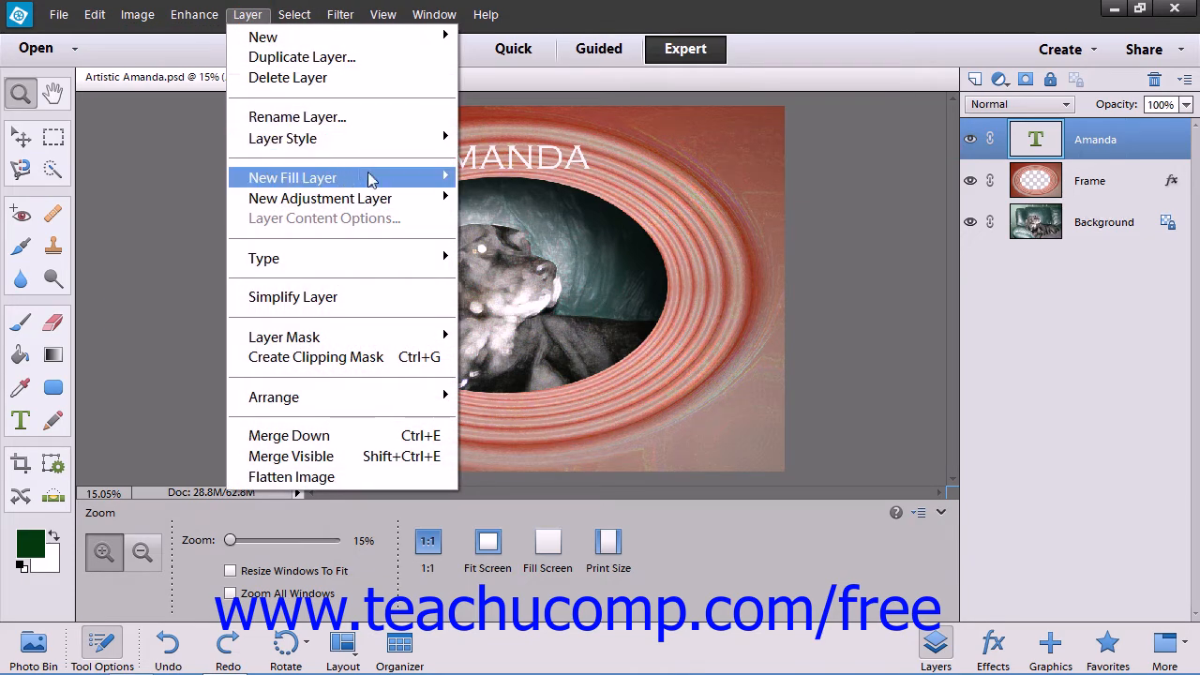
pyautogui.moveTo(413, 178)
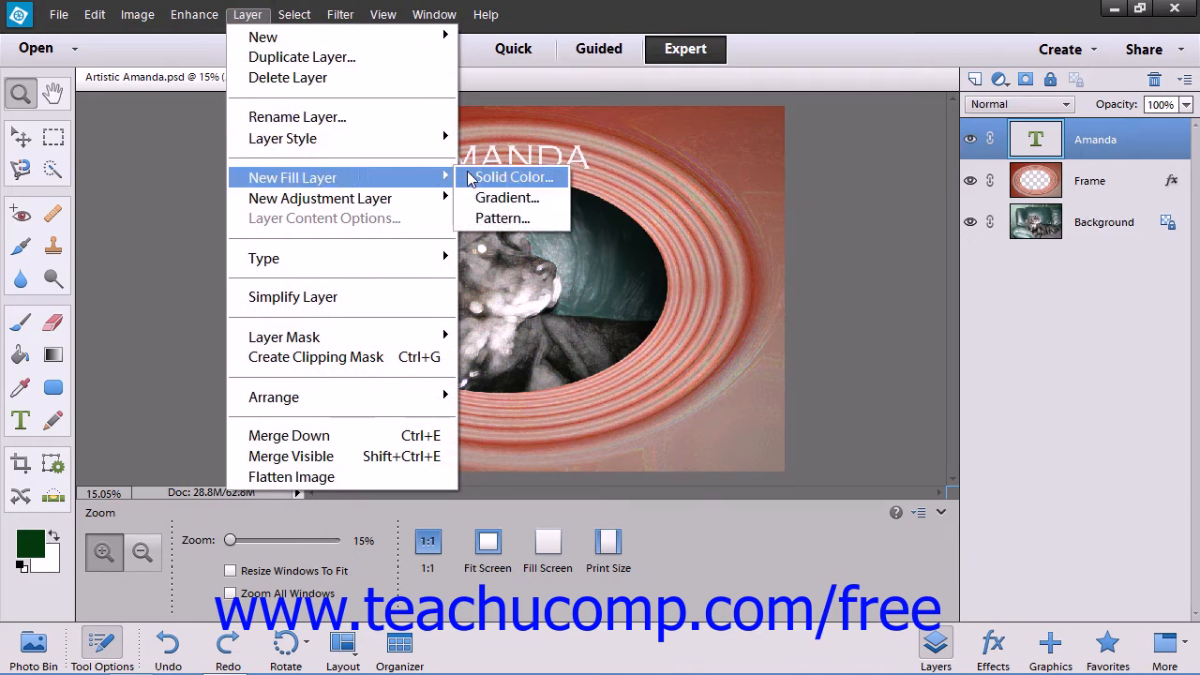
pyautogui.click(489, 221)
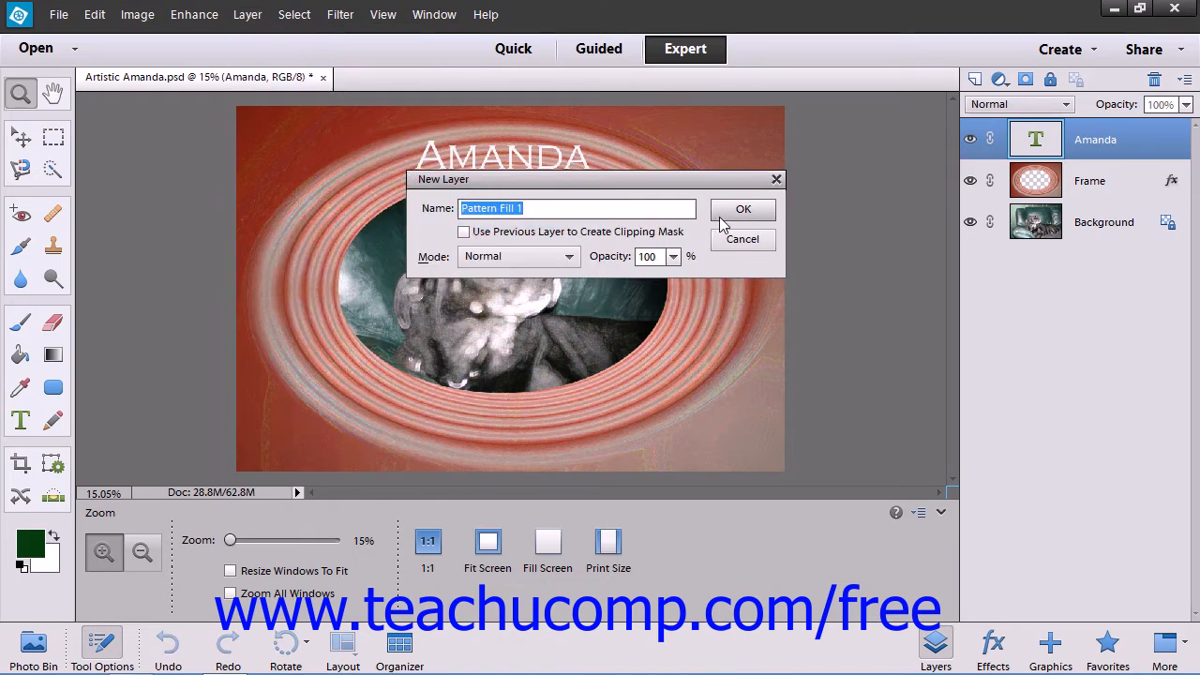
pyautogui.click(719, 216)
pyautogui.click(512, 238)
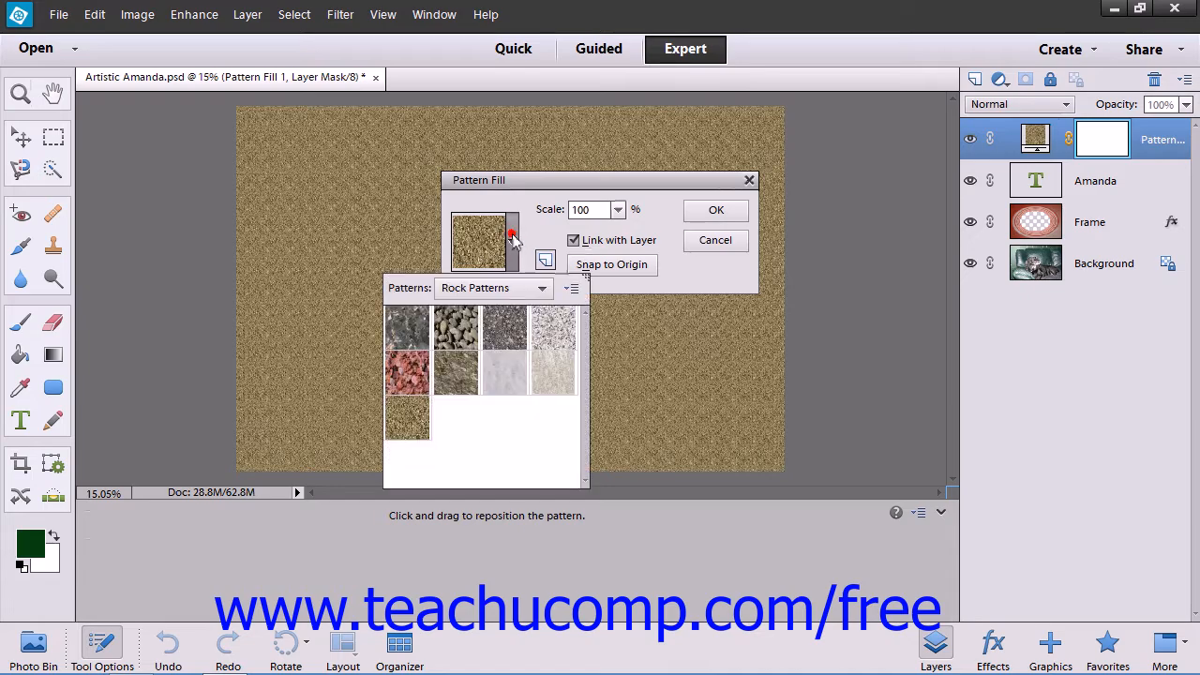
pyautogui.click(503, 327)
pyautogui.click(722, 210)
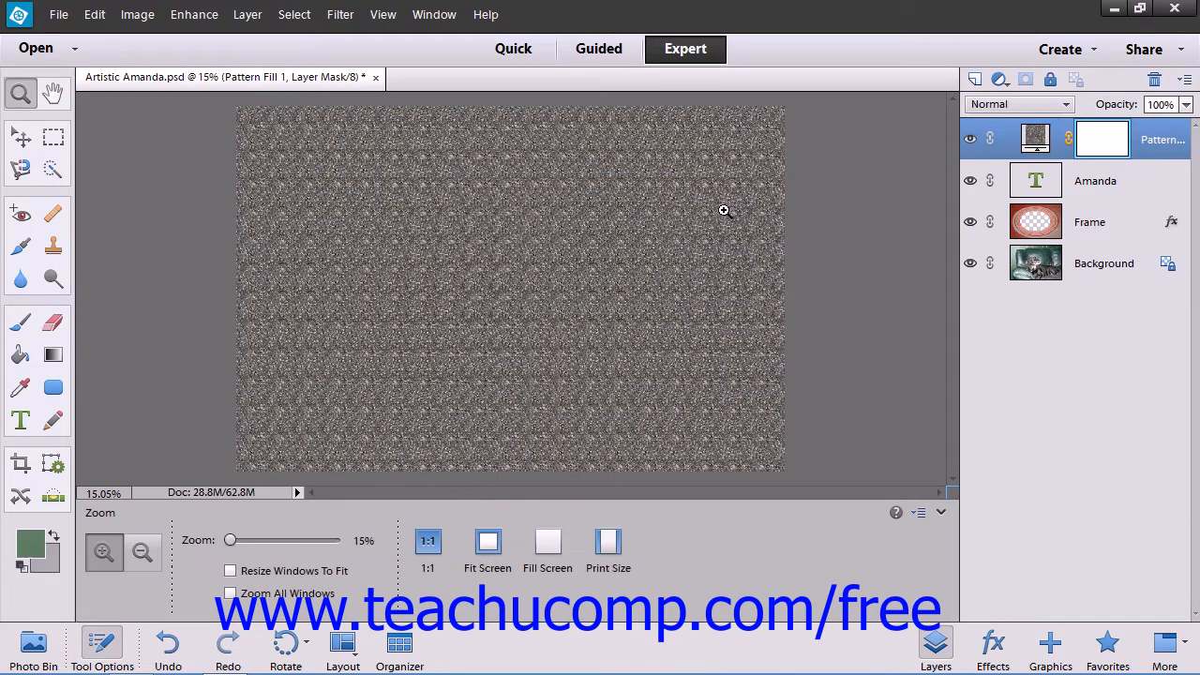
pyautogui.click(94, 15)
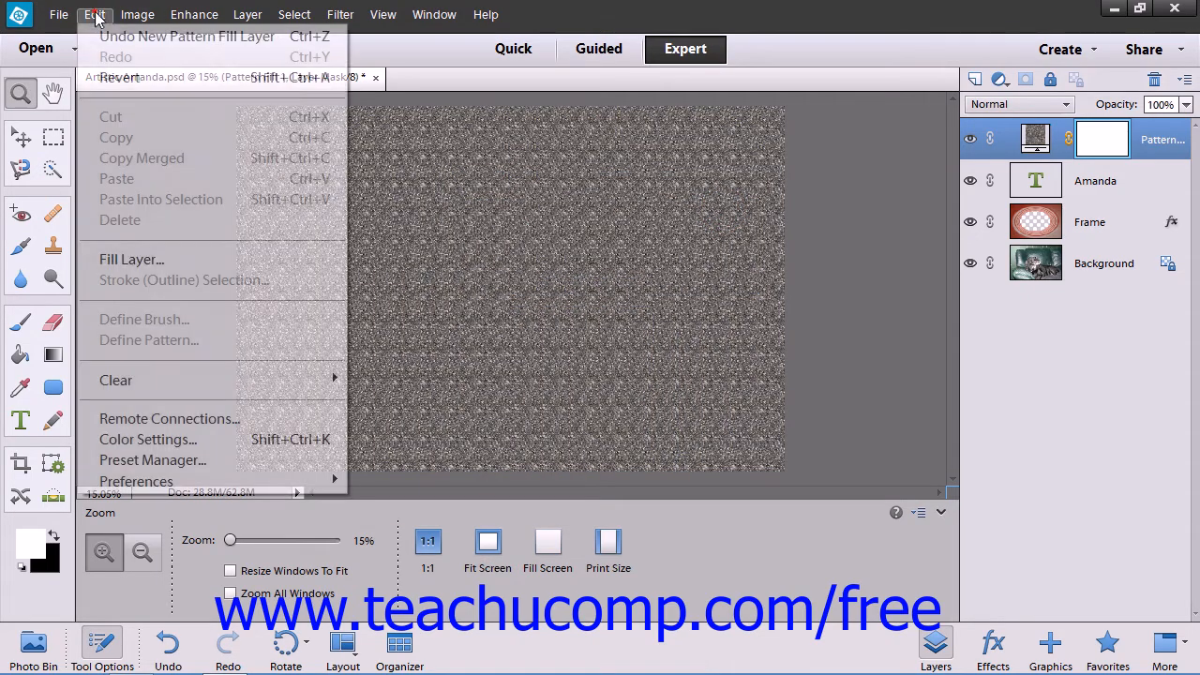
pyautogui.click(100, 36)
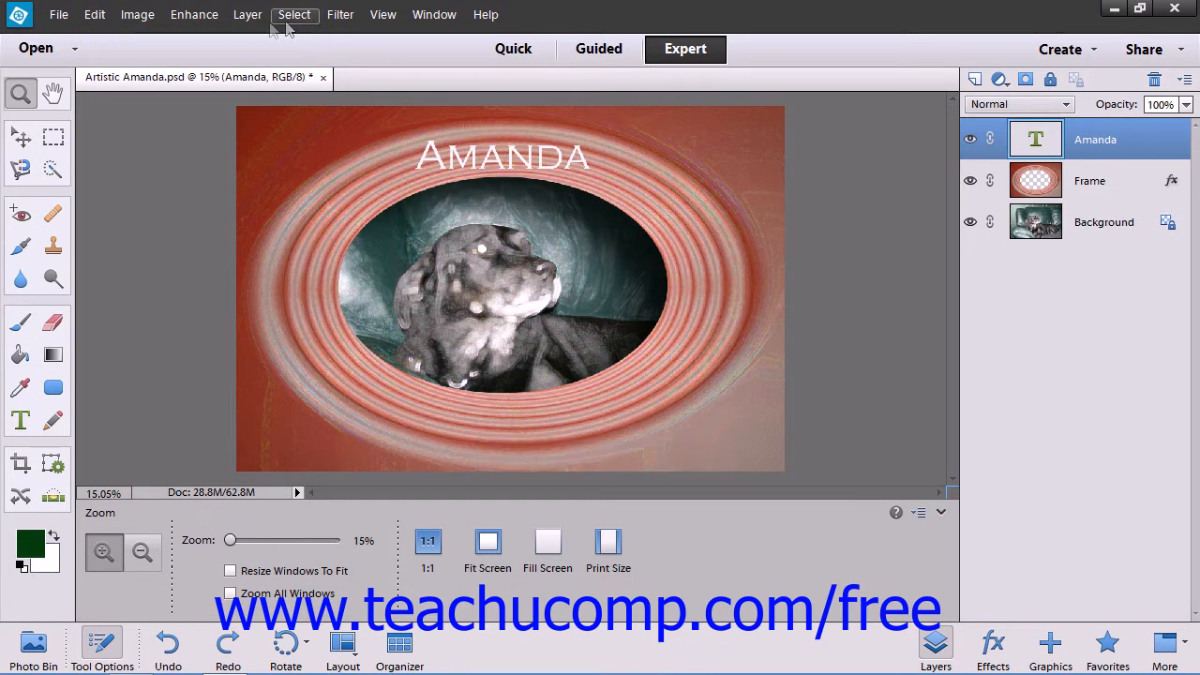
# Step: Add a Levels adjustment layer above the text layer and raise its black output level to lighten the shadows
pyautogui.click(247, 14)
pyautogui.moveTo(401, 206)
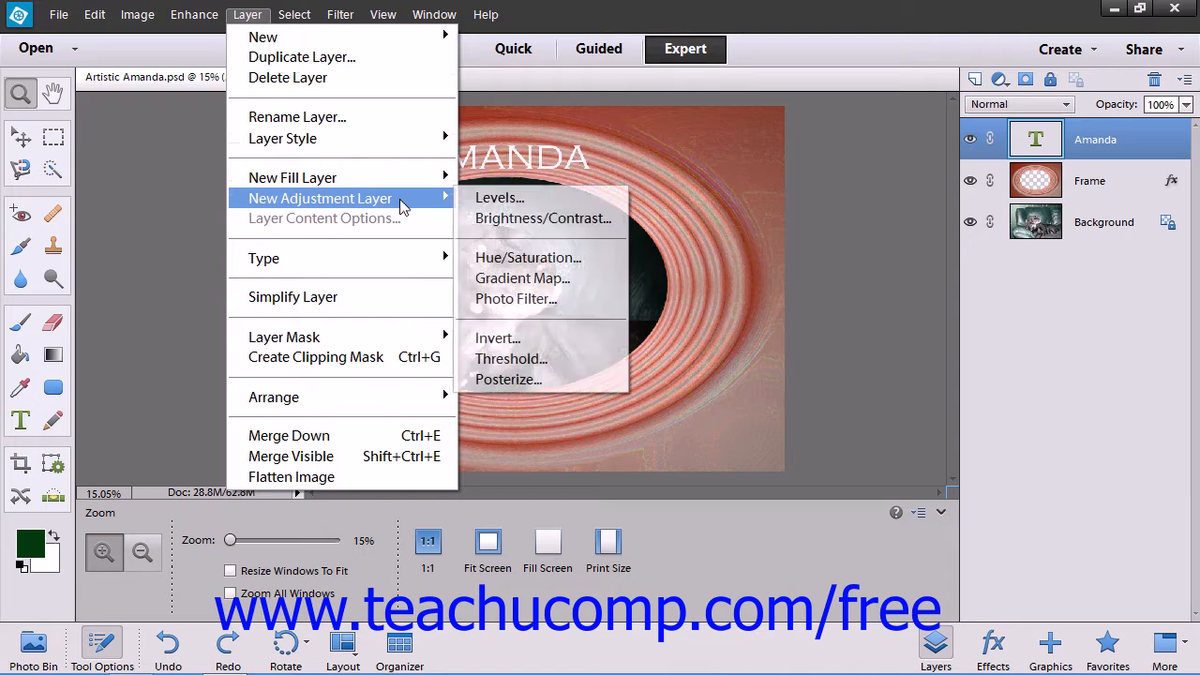
pyautogui.click(497, 198)
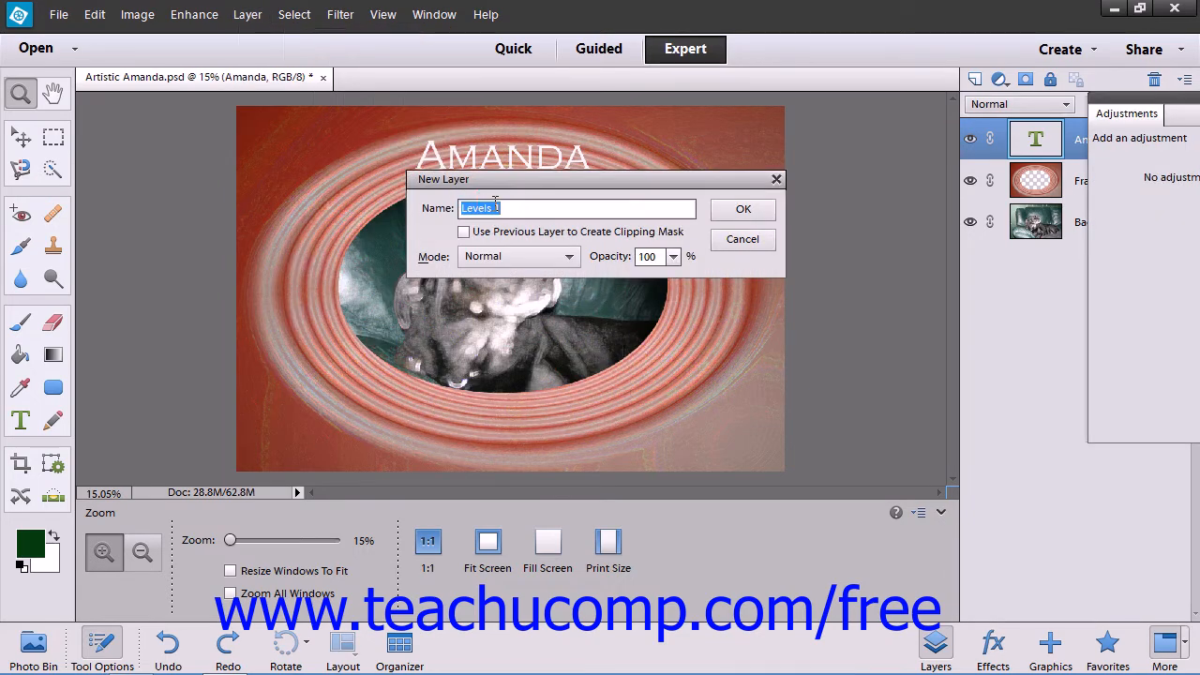
pyautogui.click(743, 209)
pyautogui.moveTo(1116, 106); pyautogui.dragTo(714, 111)
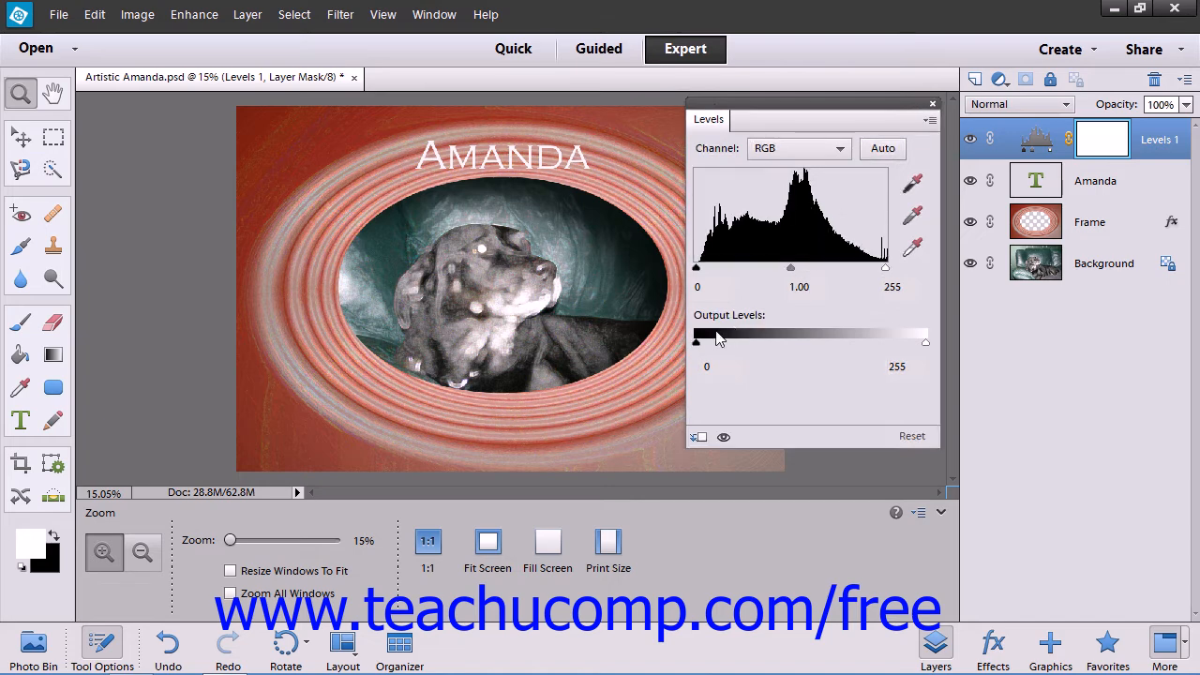
pyautogui.moveTo(697, 343); pyautogui.dragTo(748, 345)
pyautogui.click(932, 103)
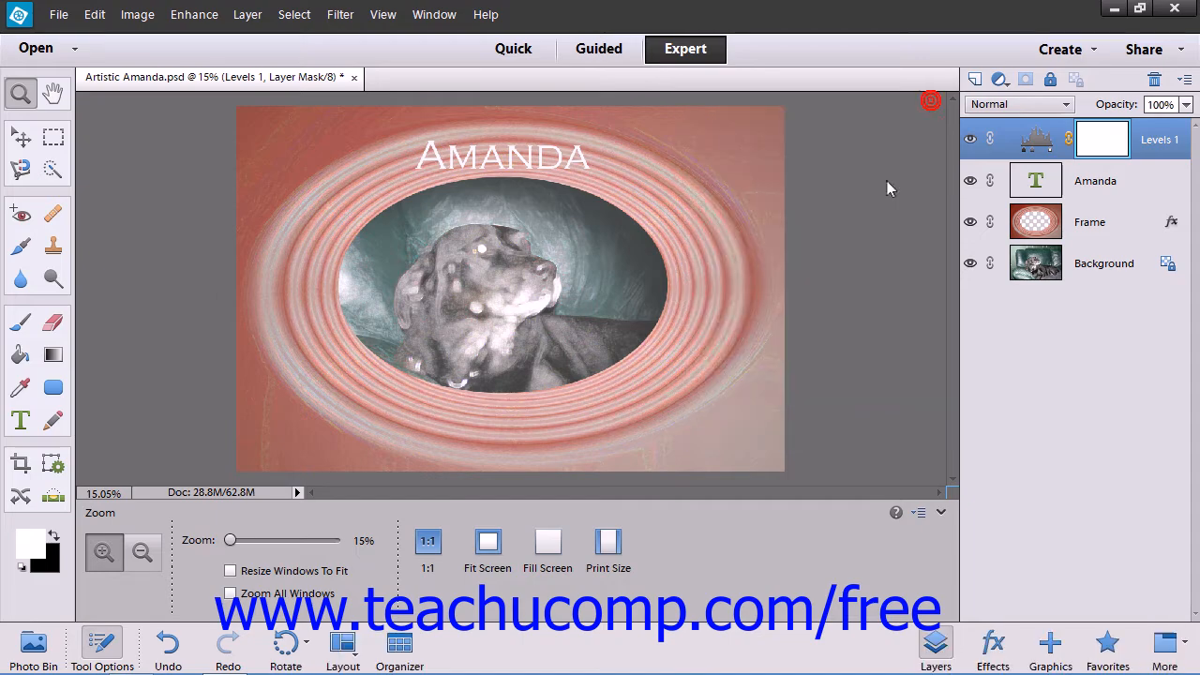
# Step: Undo the output level change and the creation of the Levels adjustment layer
pyautogui.click(95, 14)
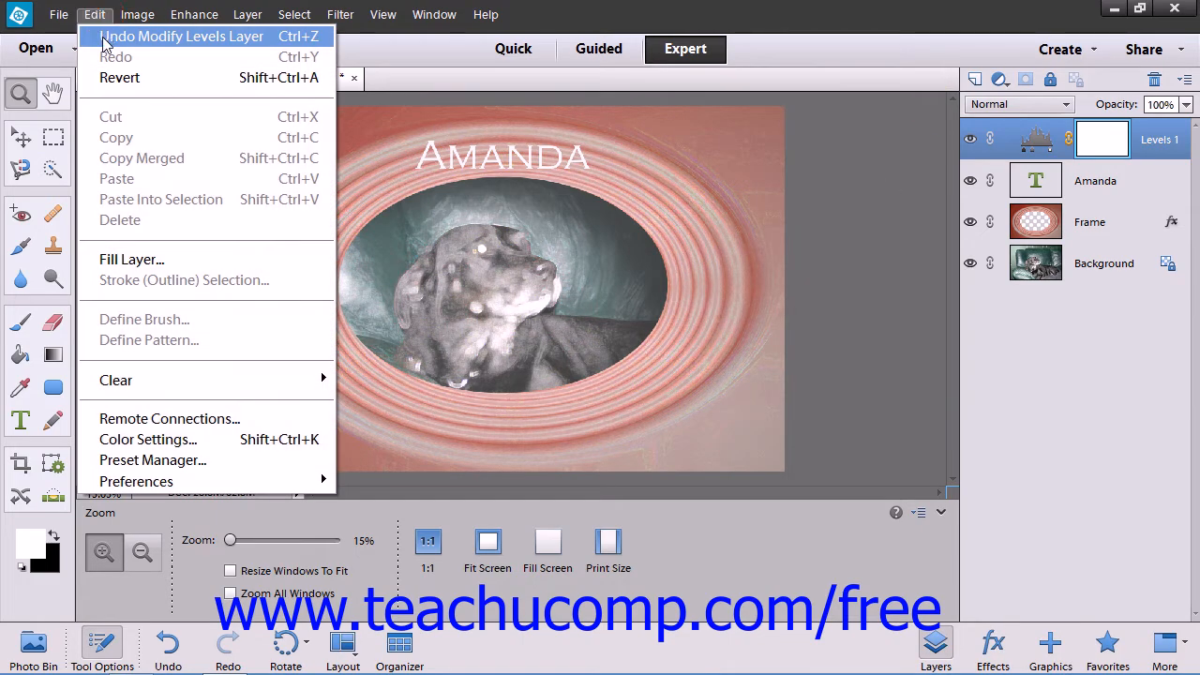
pyautogui.click(102, 29)
pyautogui.click(94, 14)
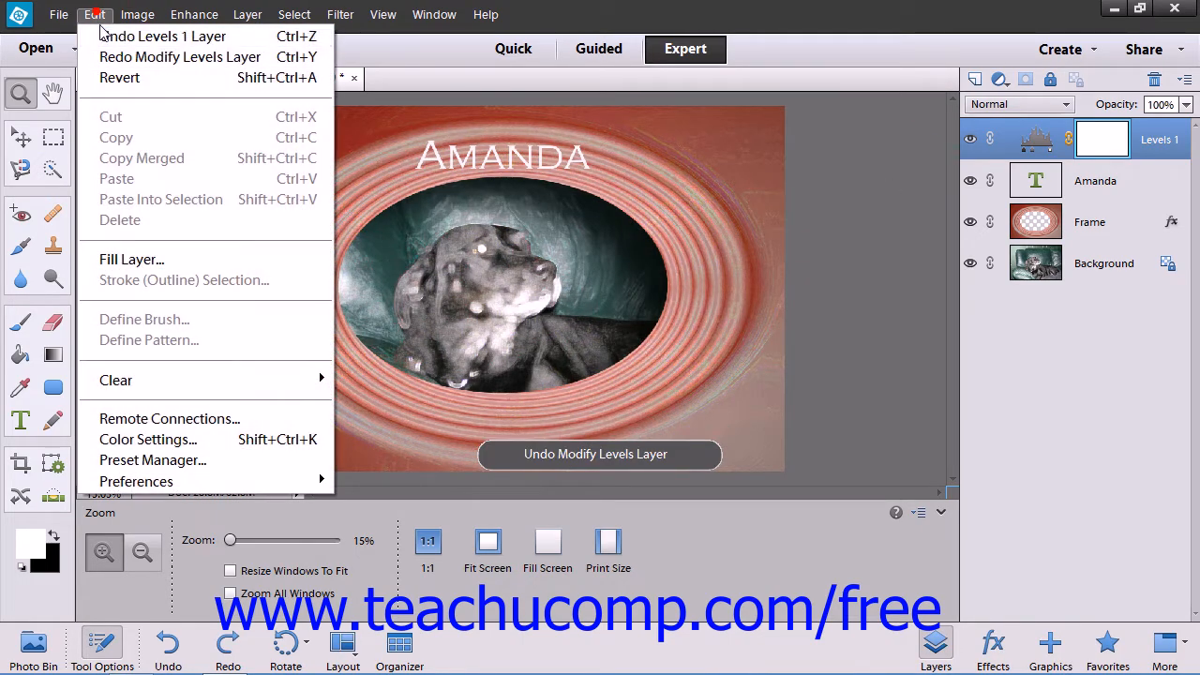
pyautogui.click(103, 29)
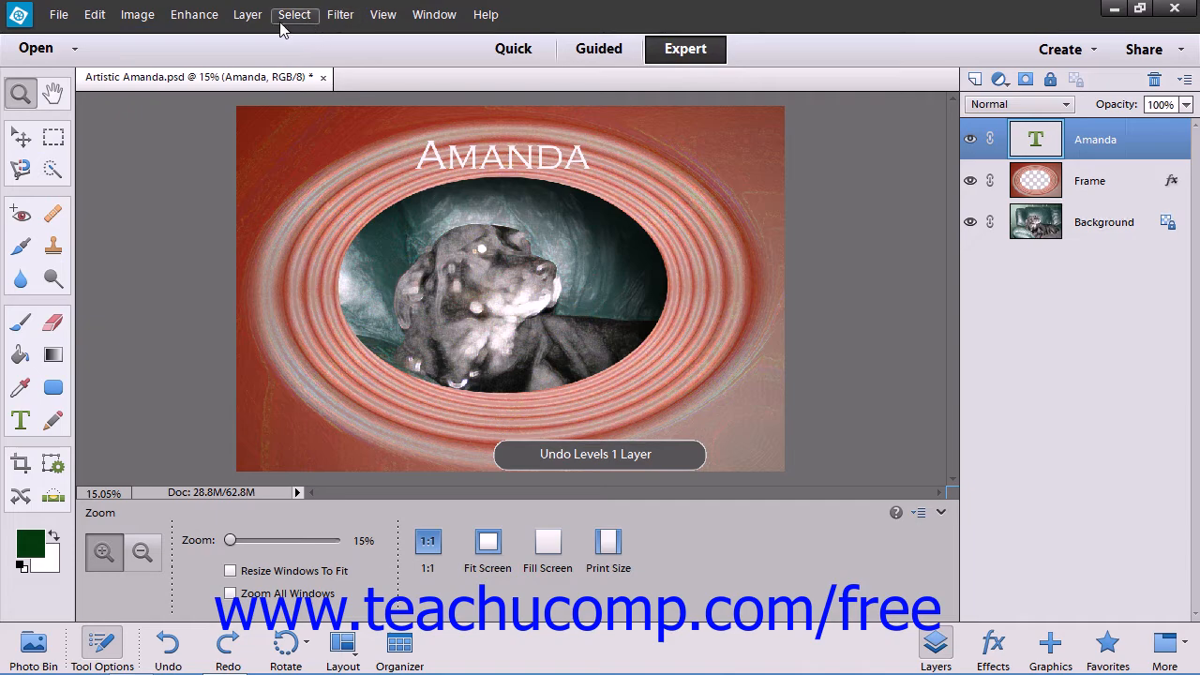
# Step: Add a Brightness/Contrast adjustment layer above the text layer and set its brightness to 35
pyautogui.click(251, 14)
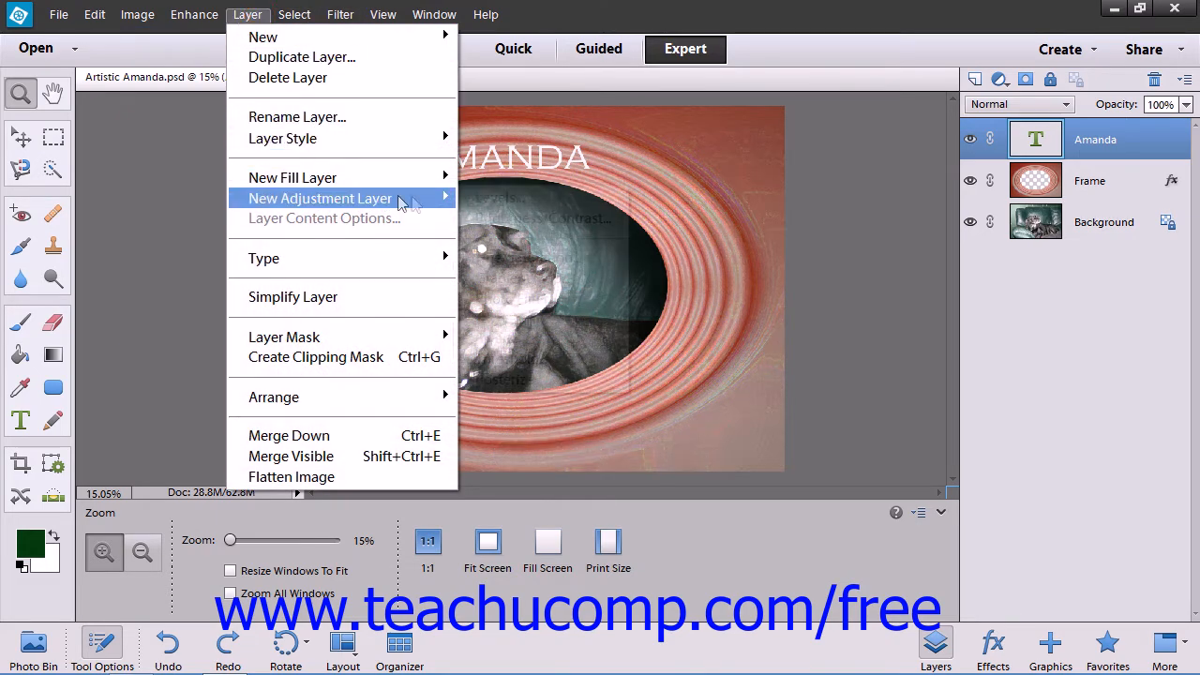
pyautogui.moveTo(404, 198)
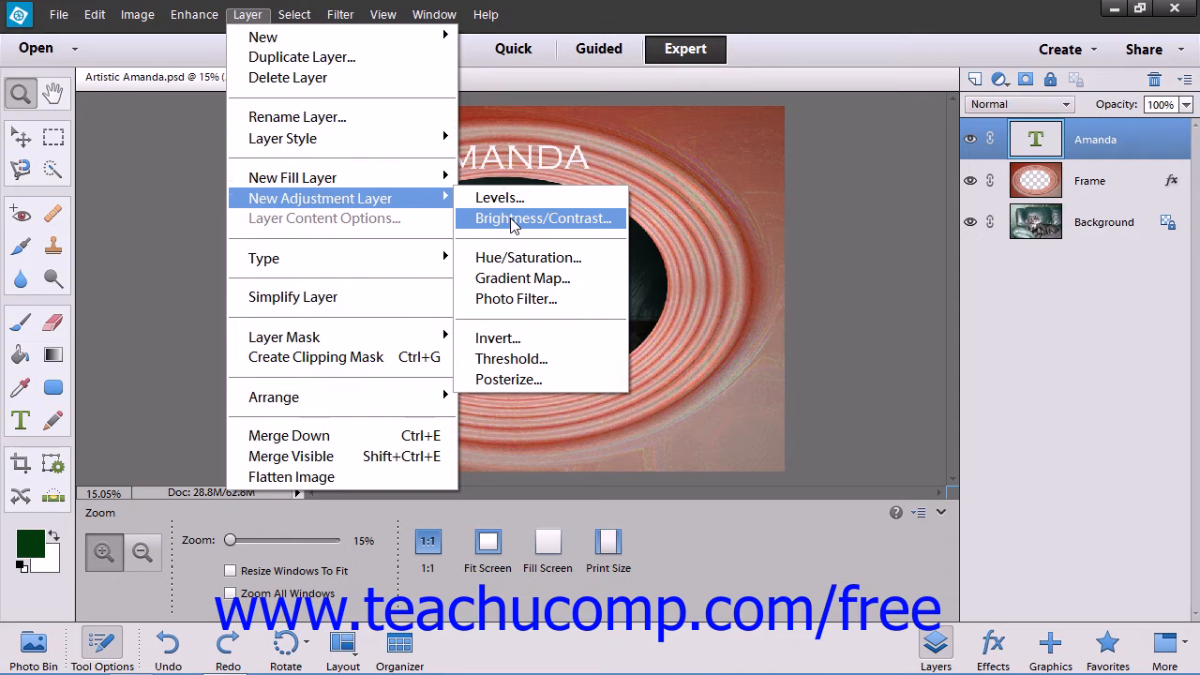
pyautogui.click(511, 219)
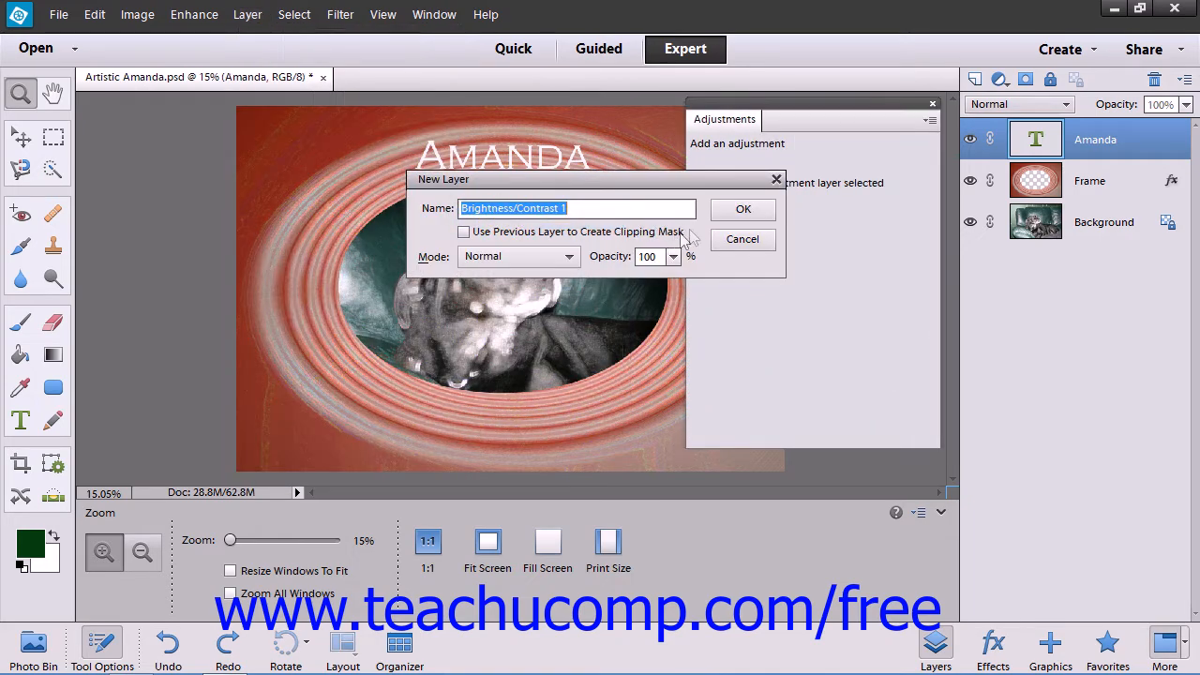
pyautogui.click(743, 211)
pyautogui.moveTo(826, 166); pyautogui.dragTo(840, 169)
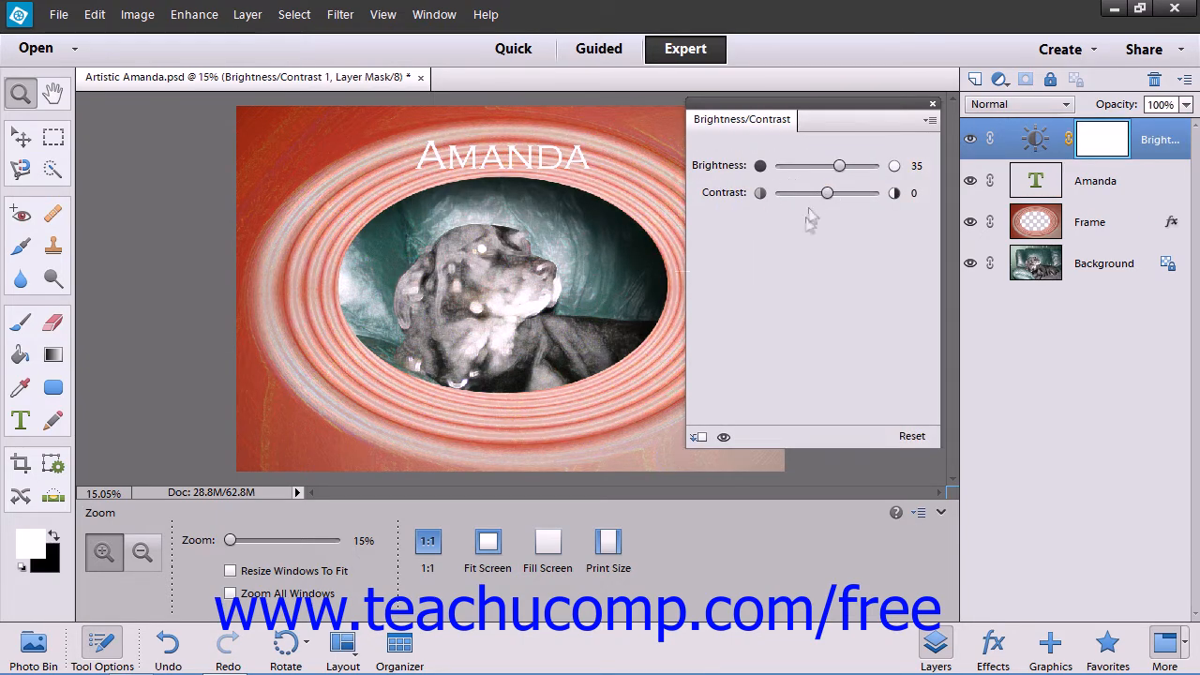
pyautogui.click(933, 103)
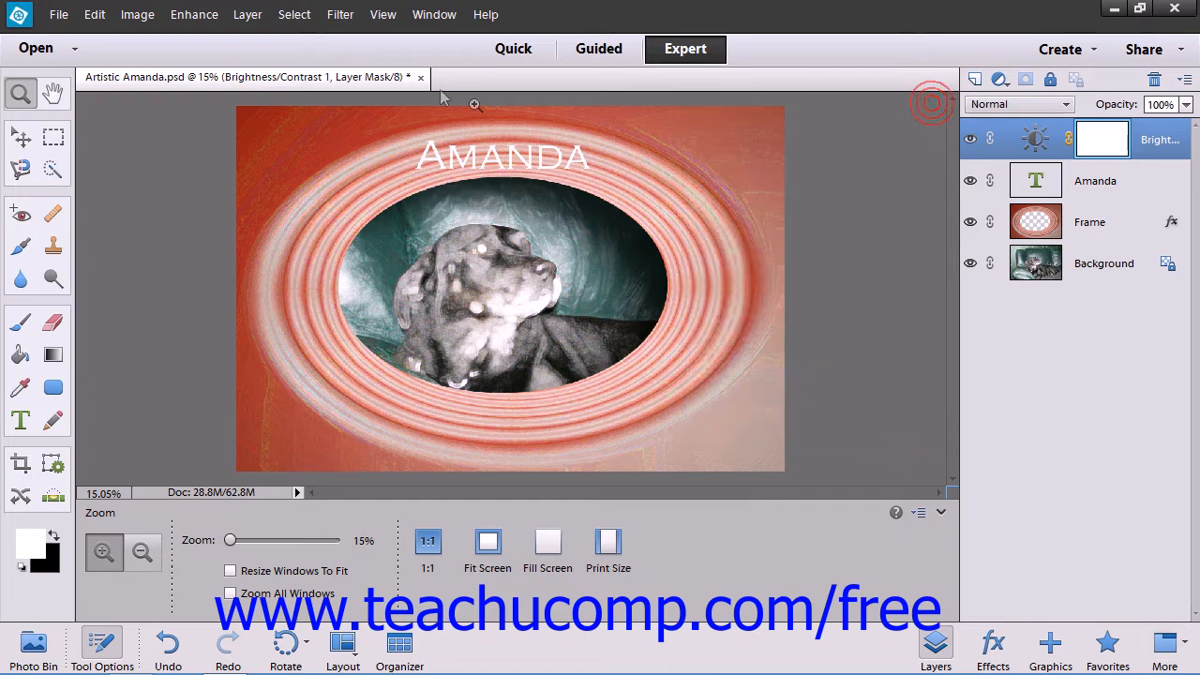
# Step: Undo the brightness change and the creation of the Brightness/Contrast adjustment layer
pyautogui.click(95, 14)
pyautogui.click(110, 35)
pyautogui.click(97, 15)
pyautogui.click(110, 36)
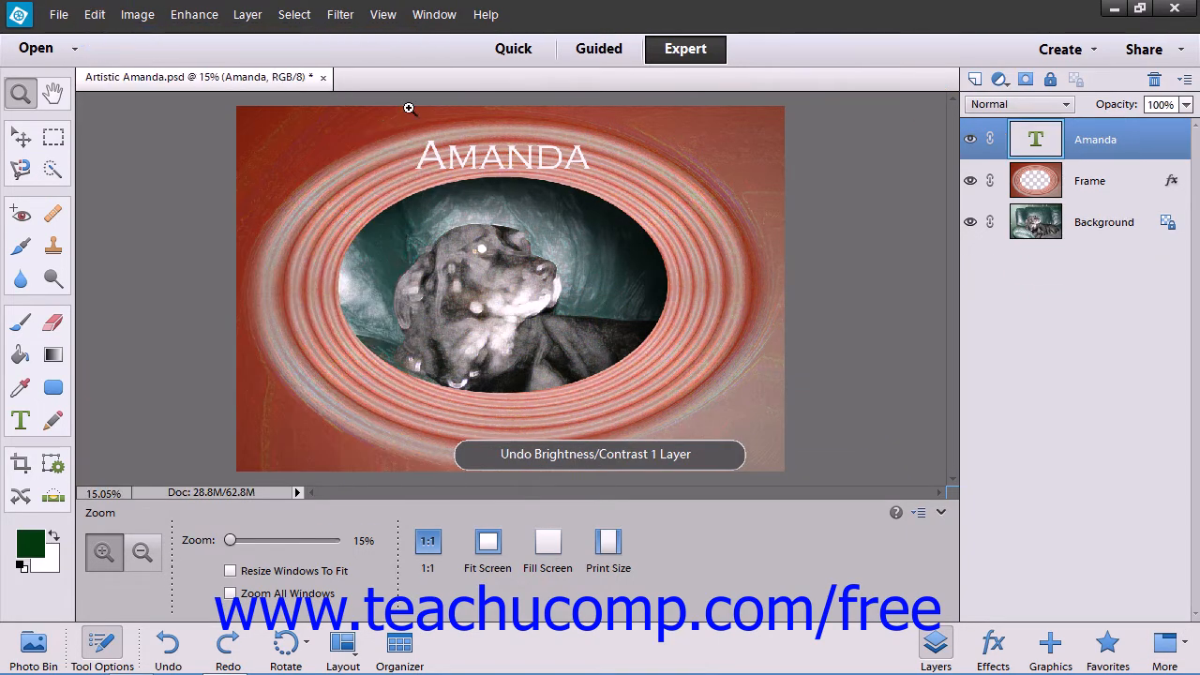
# Step: Add a Hue/Saturation adjustment layer above the text layer and set its master hue to +32 and saturation to -29
pyautogui.click(249, 14)
pyautogui.moveTo(385, 199)
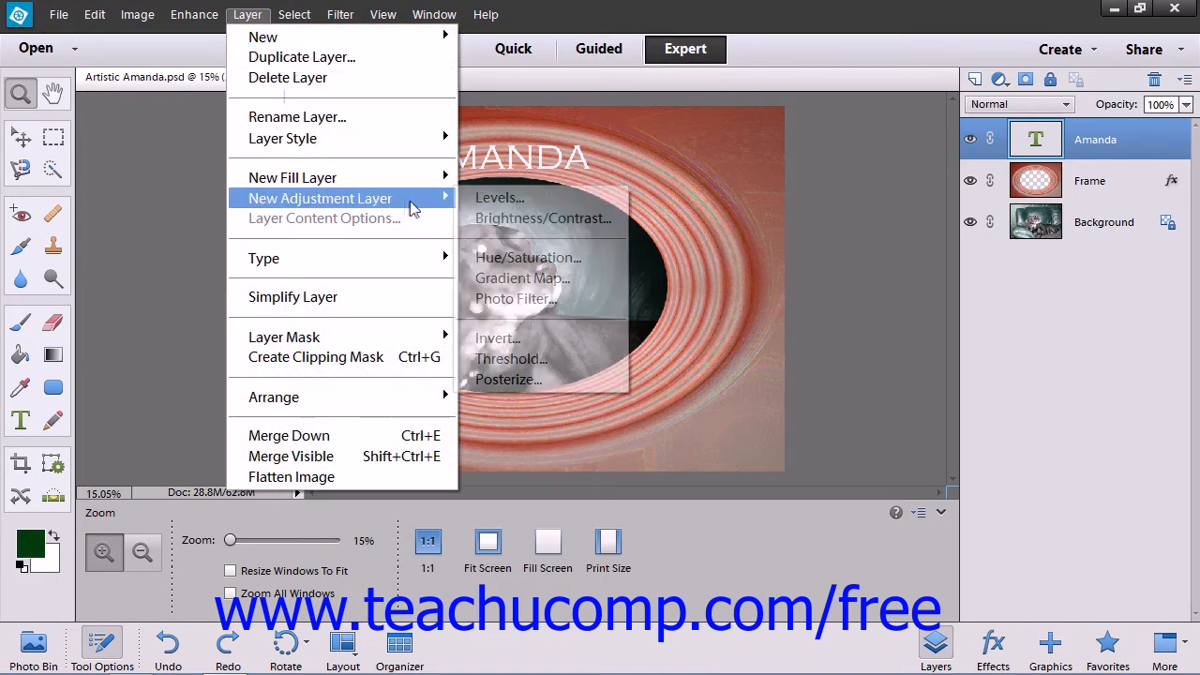
pyautogui.click(532, 257)
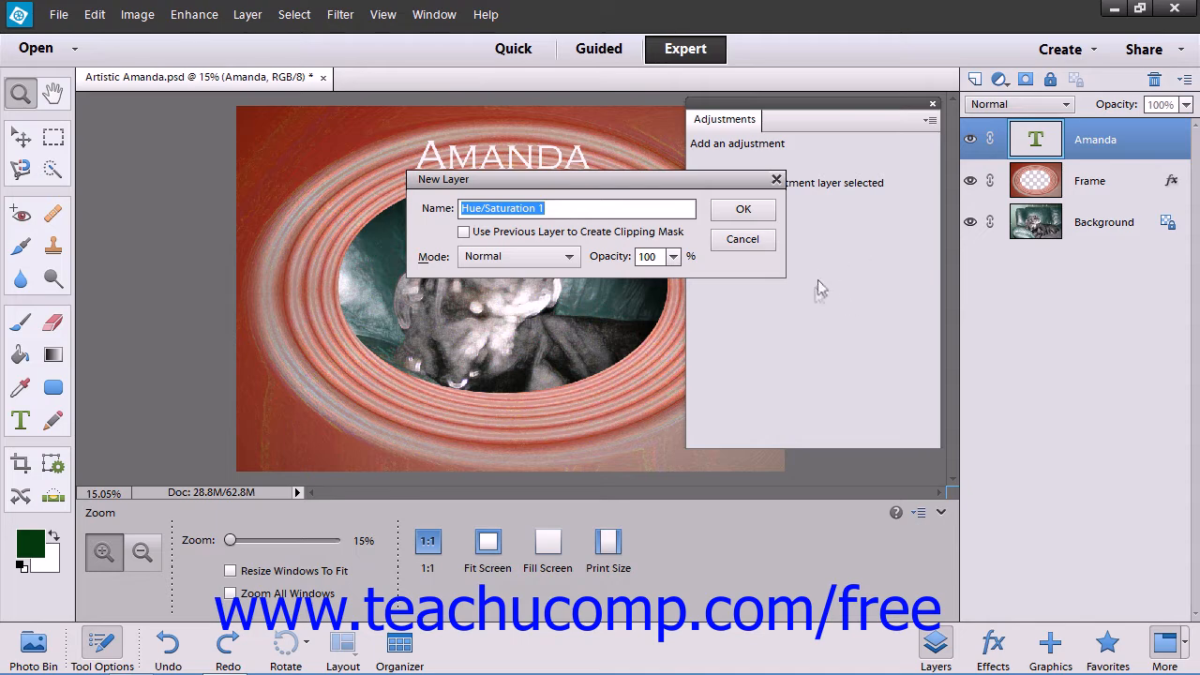
pyautogui.click(750, 209)
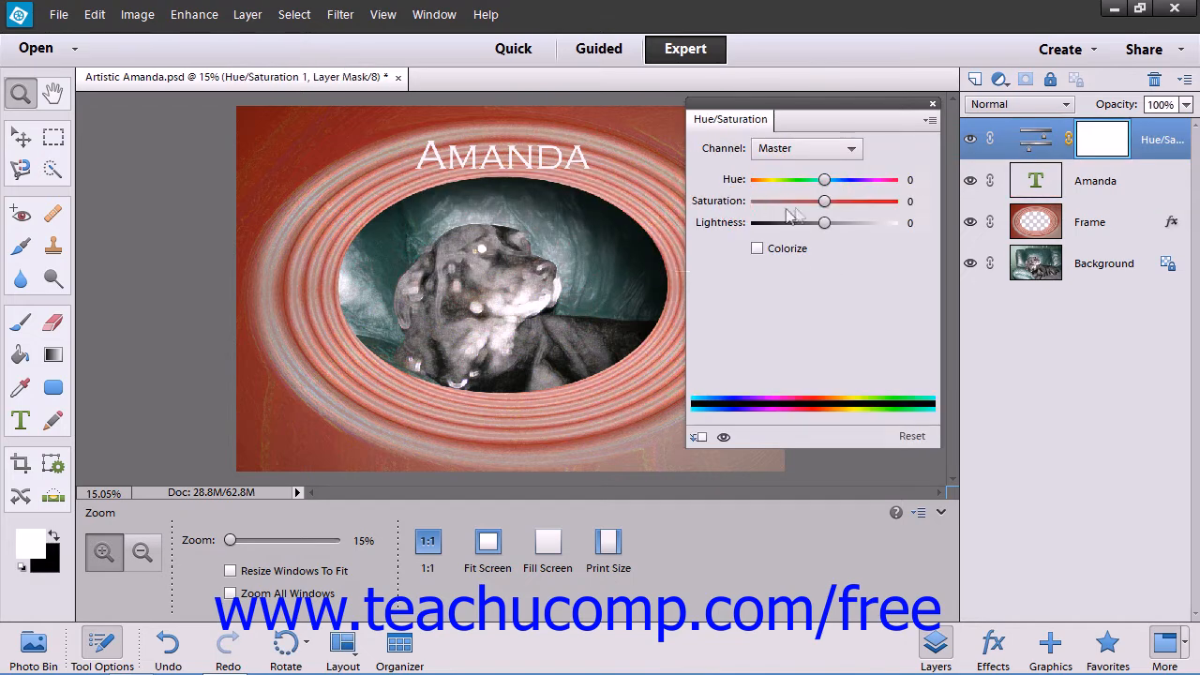
pyautogui.moveTo(825, 181); pyautogui.dragTo(804, 202)
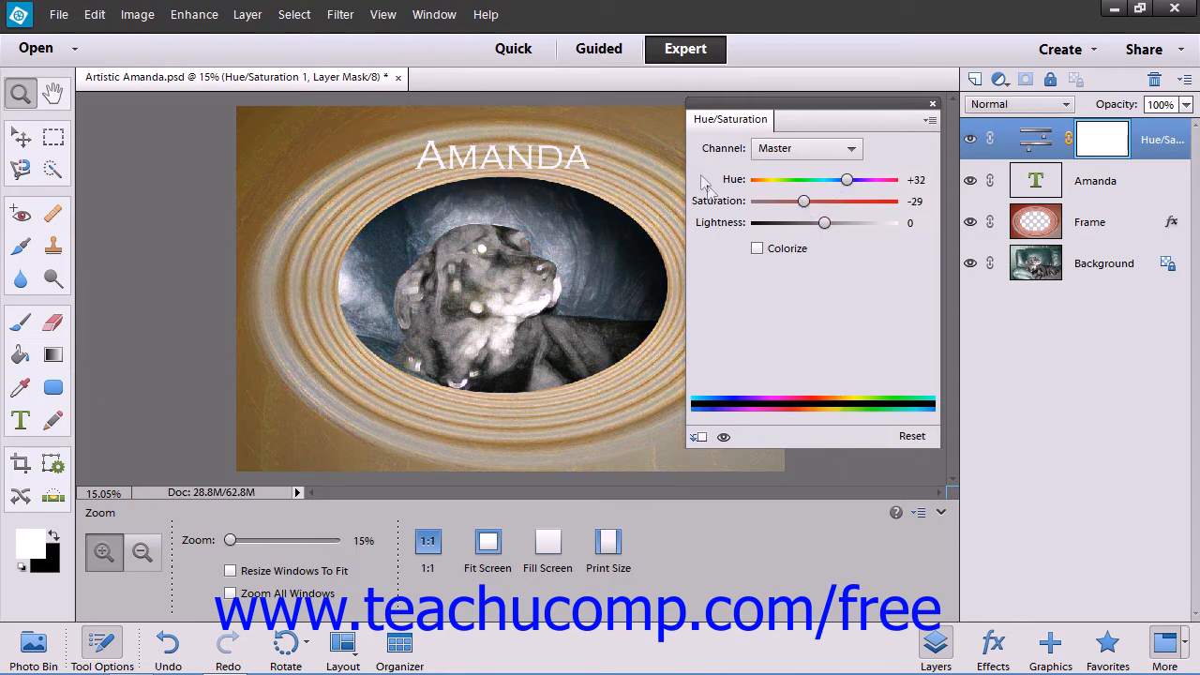
# Step: Raise the hue of the Reds channel slightly in the Hue/Saturation adjustment layer and close its settings
pyautogui.click(850, 148)
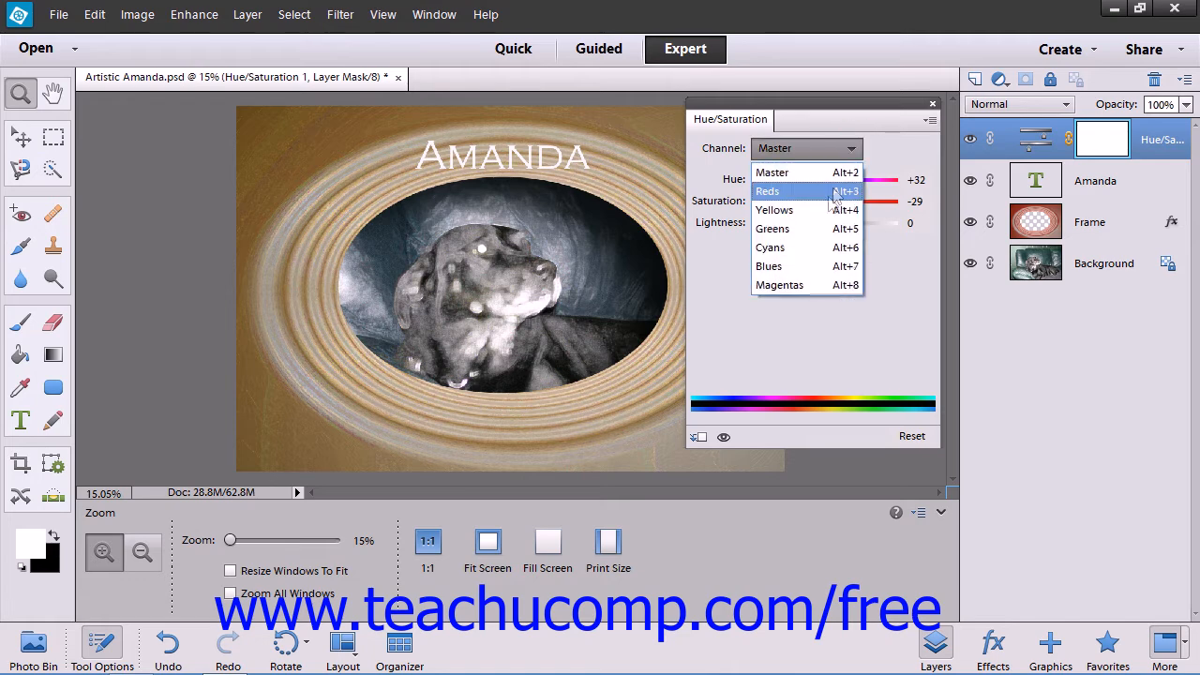
pyautogui.click(834, 191)
pyautogui.moveTo(825, 180); pyautogui.dragTo(837, 186)
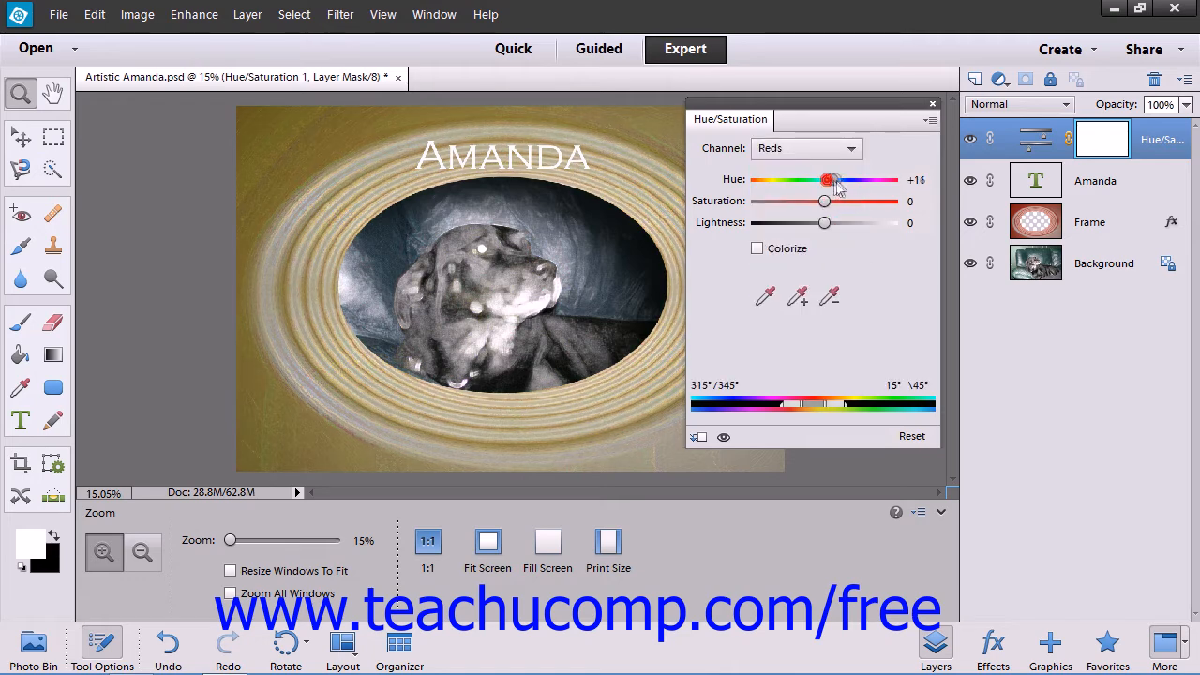
pyautogui.click(933, 103)
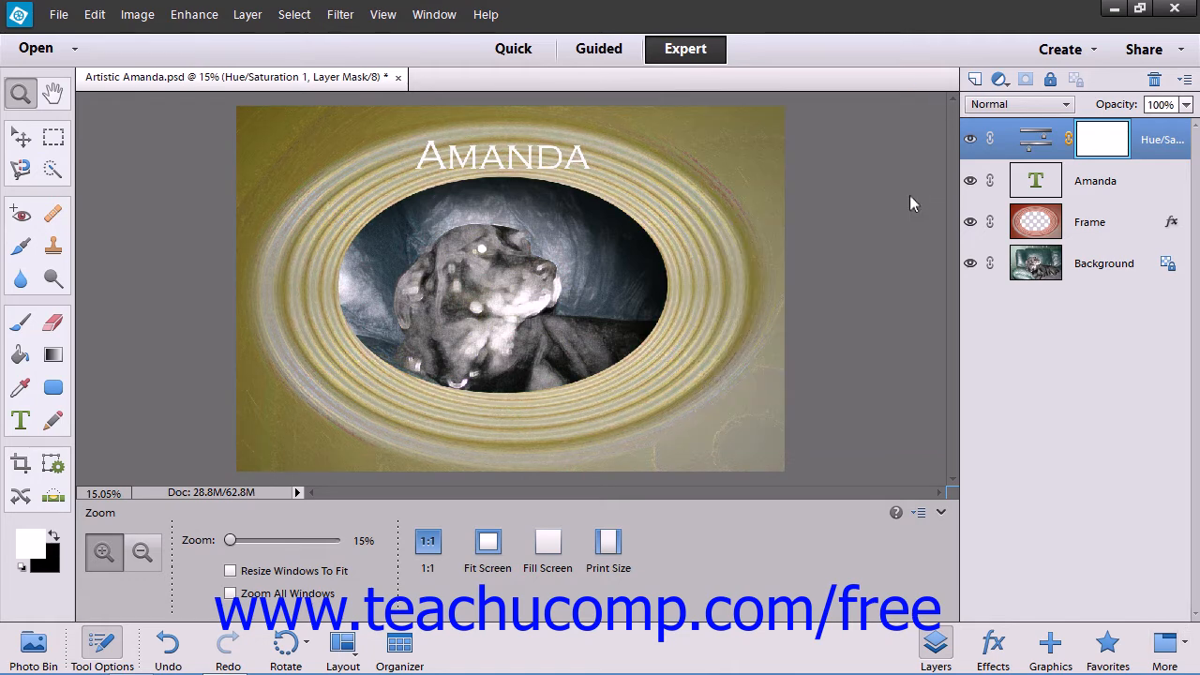
# Step: Undo the hue and saturation changes and the creation of the Hue/Saturation adjustment layer
pyautogui.click(95, 14)
pyautogui.click(103, 35)
pyautogui.click(94, 14)
pyautogui.click(102, 36)
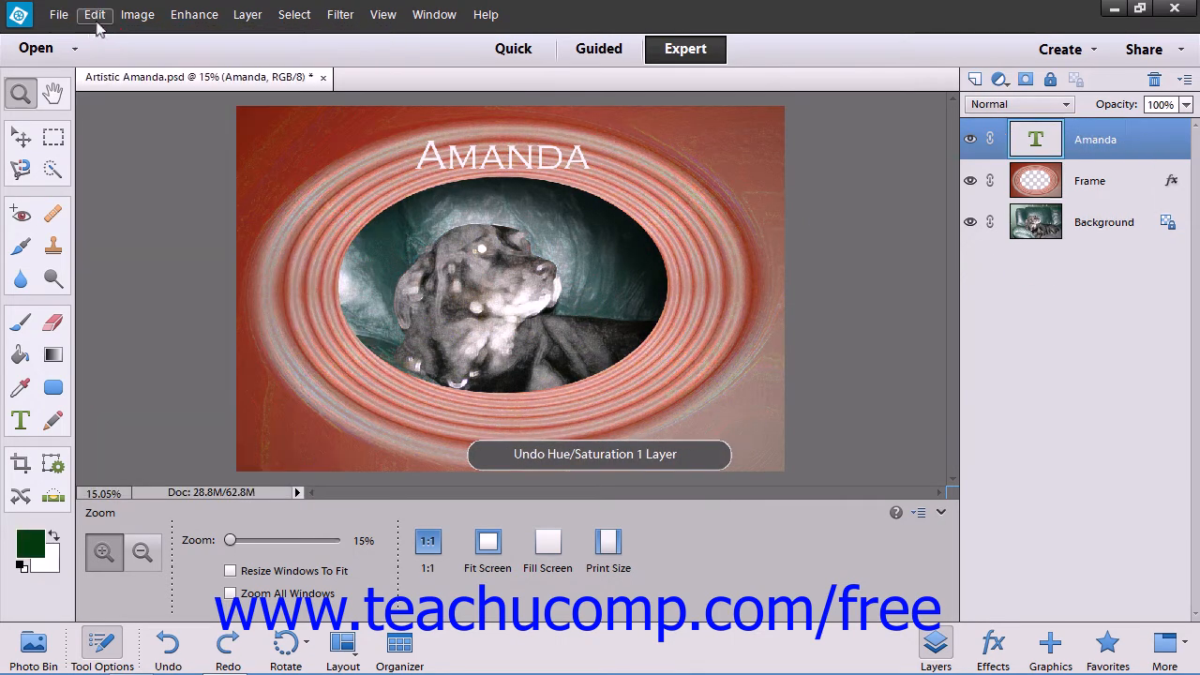
# Step: Try a Gradient Map adjustment layer with the default green-to-white gradient above the text layer and undo its creation
pyautogui.click(294, 15)
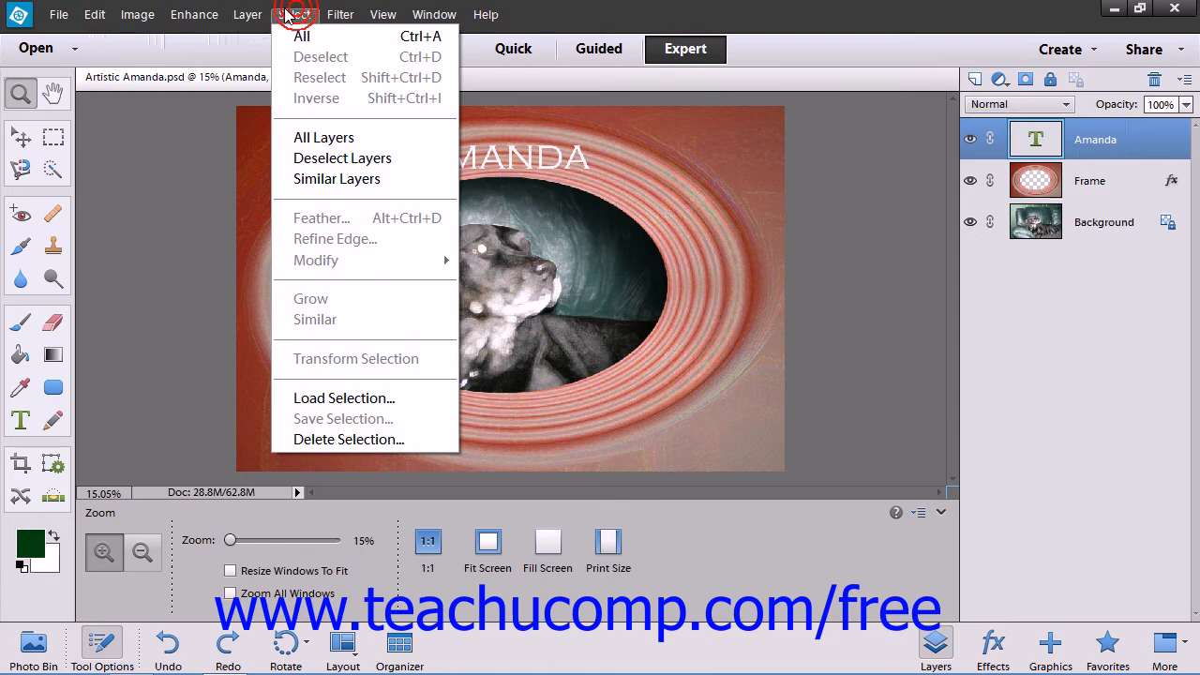
pyautogui.moveTo(247, 14)
pyautogui.moveTo(343, 208)
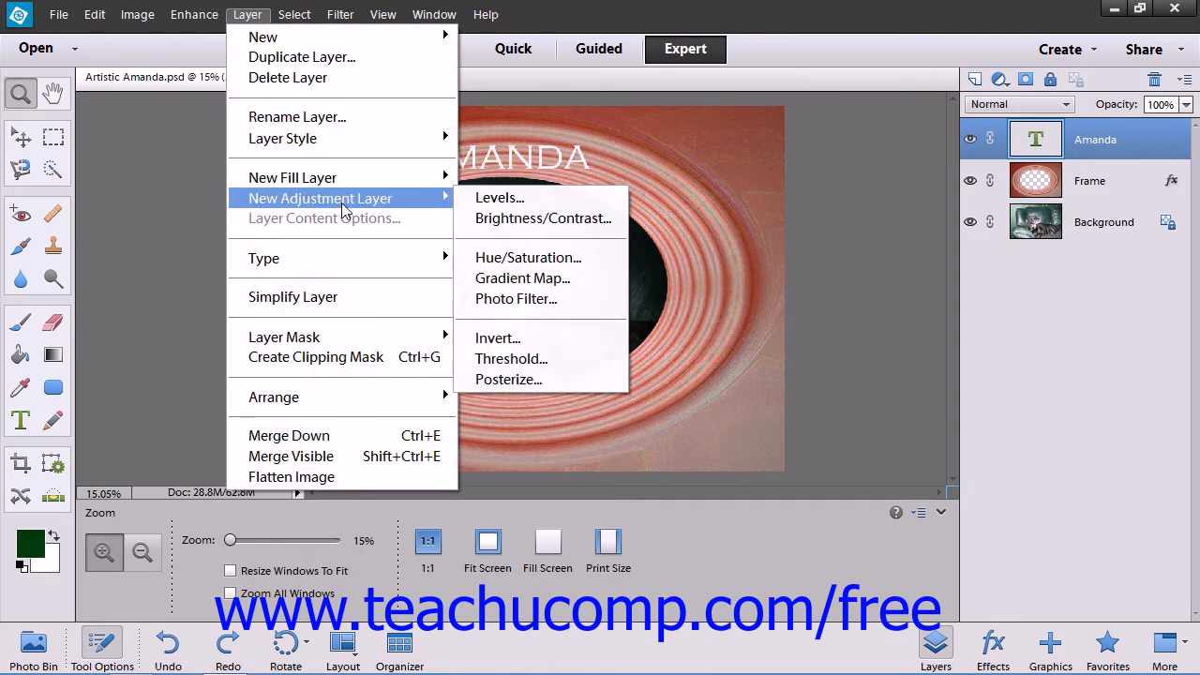
pyautogui.click(530, 279)
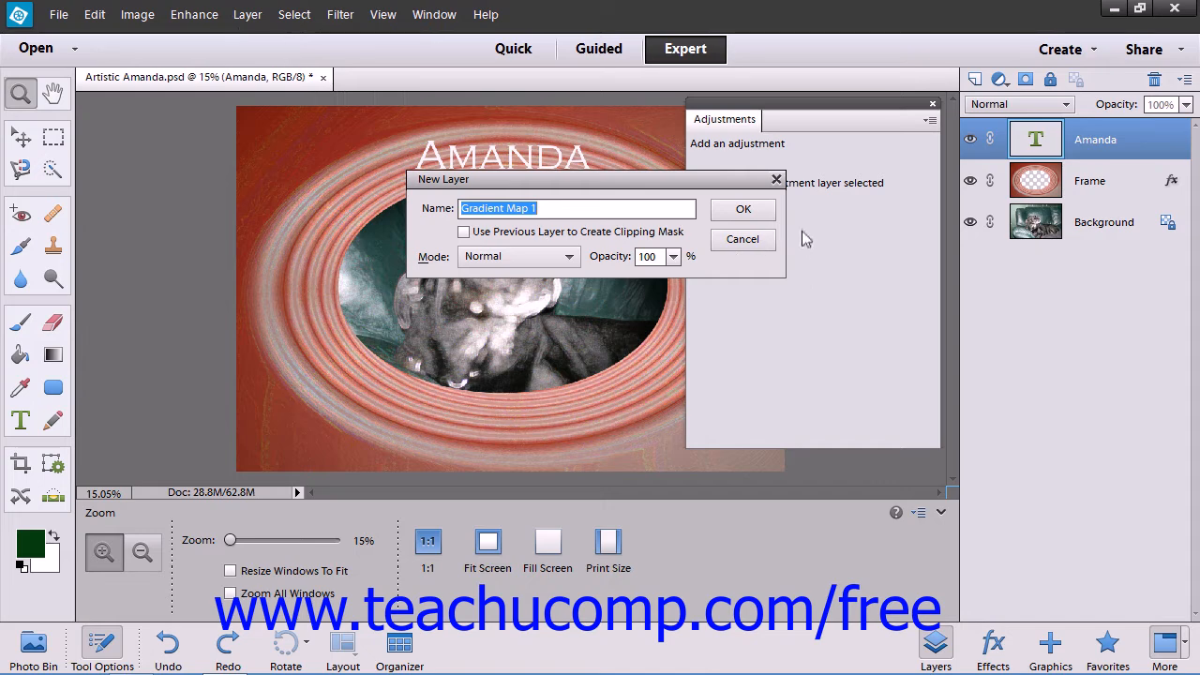
pyautogui.click(743, 209)
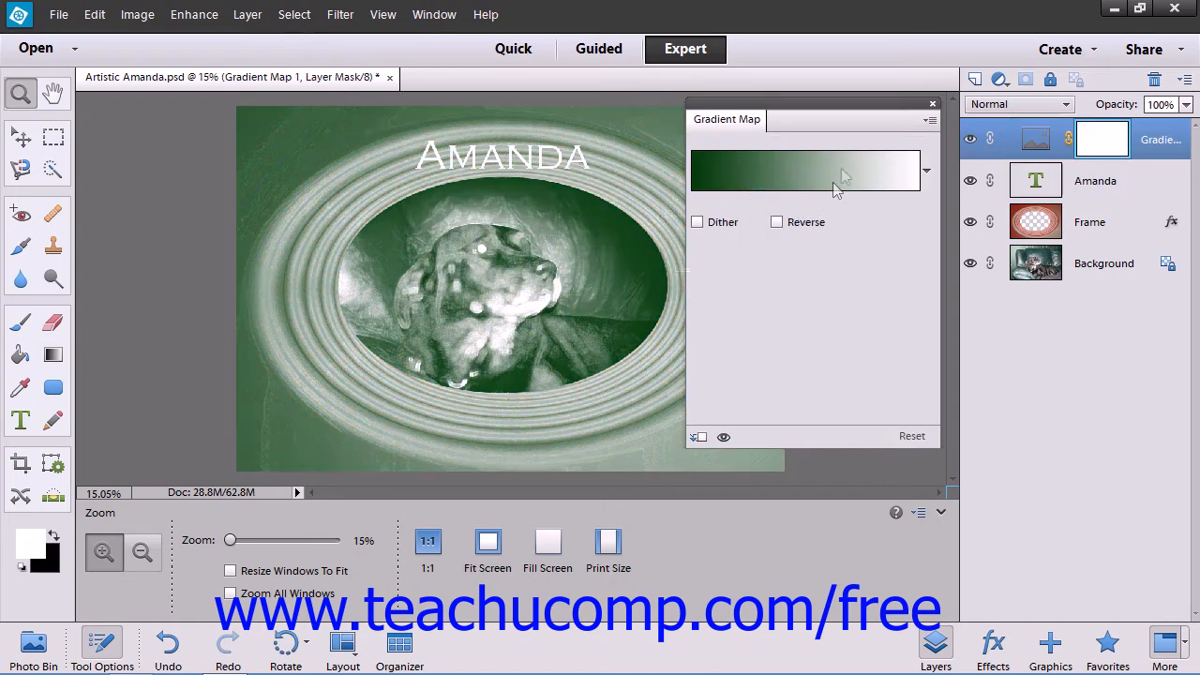
pyautogui.click(933, 105)
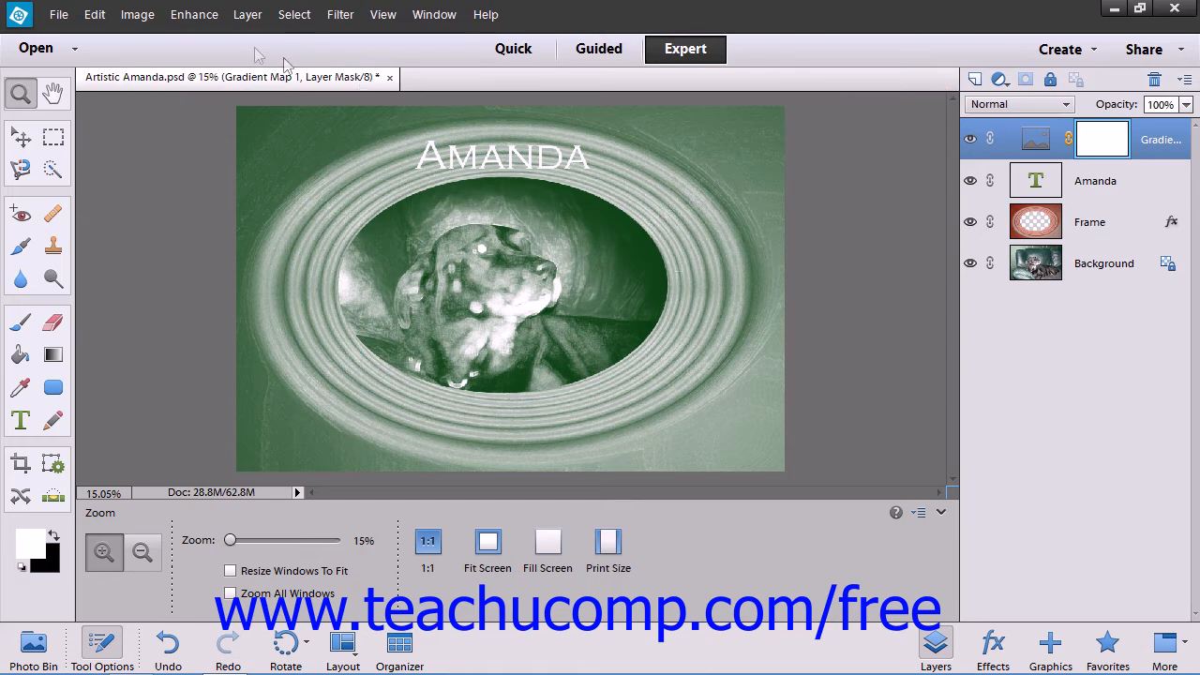
pyautogui.click(95, 15)
pyautogui.click(103, 36)
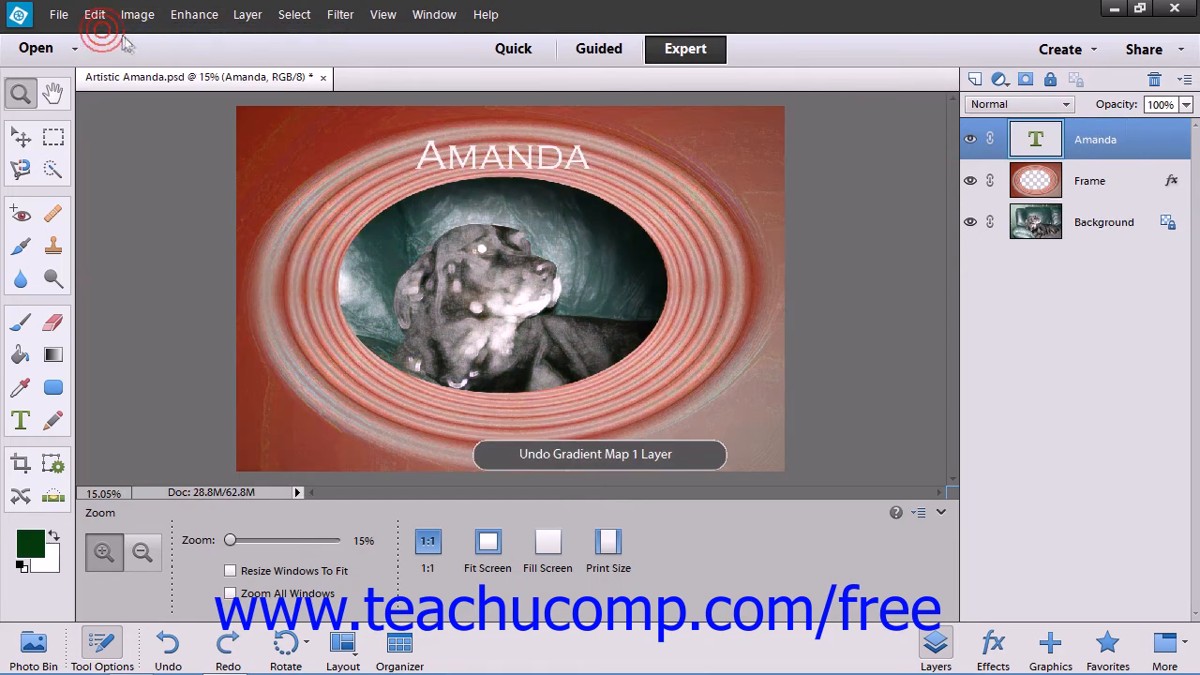
# Step: Add a Photo Filter adjustment layer above the text layer and set its filter color to a brighter orange, f69204
pyautogui.click(247, 14)
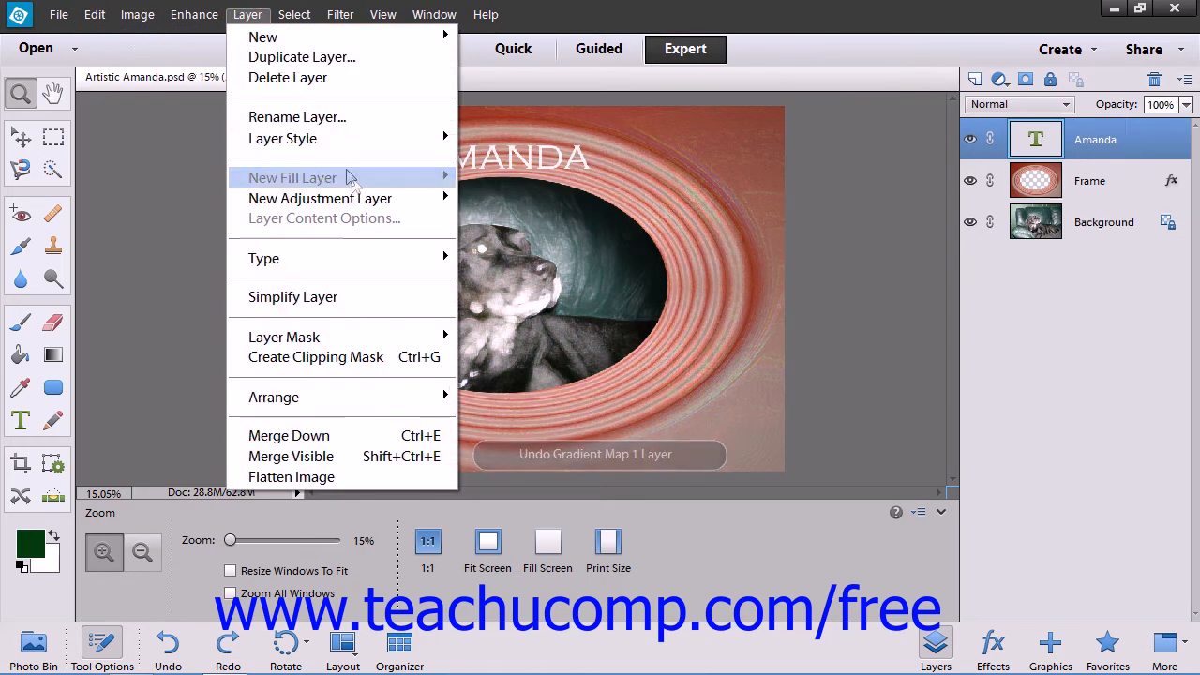
pyautogui.moveTo(375, 198)
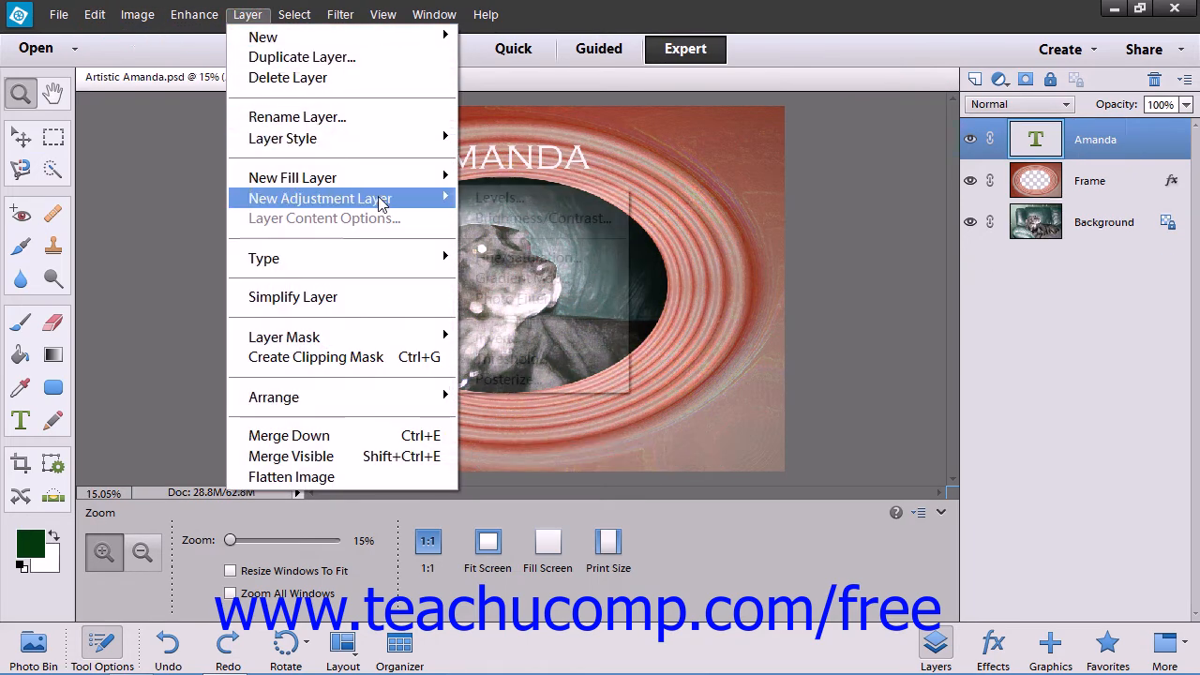
pyautogui.click(517, 299)
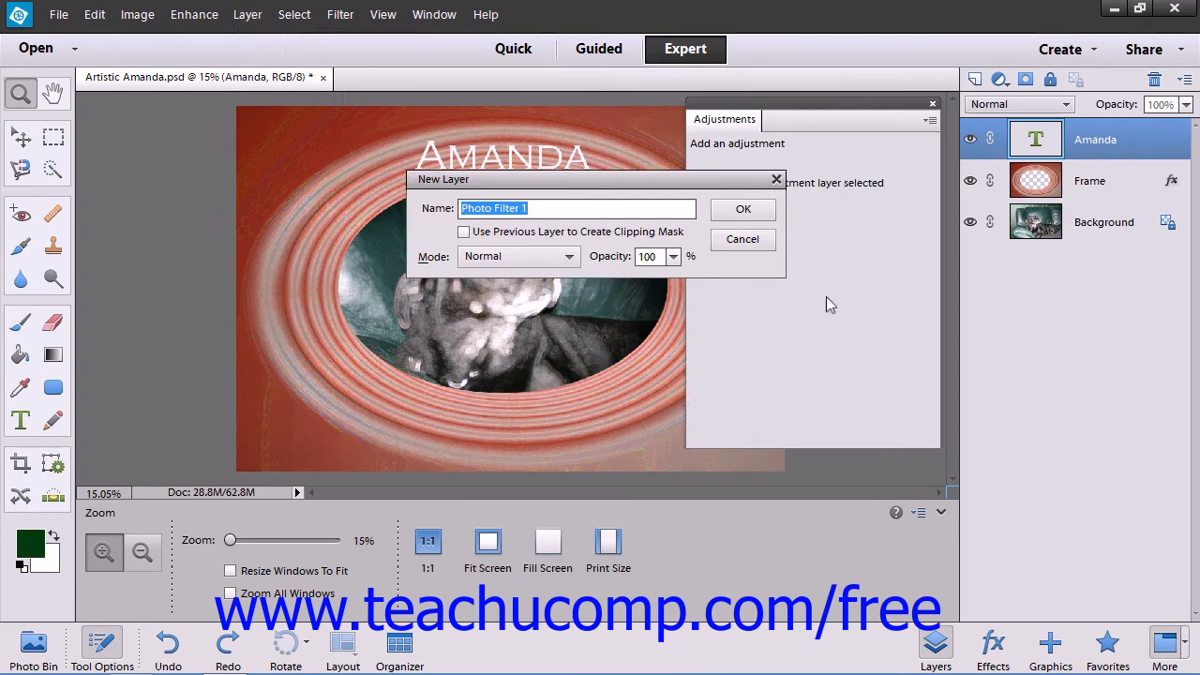
pyautogui.click(753, 212)
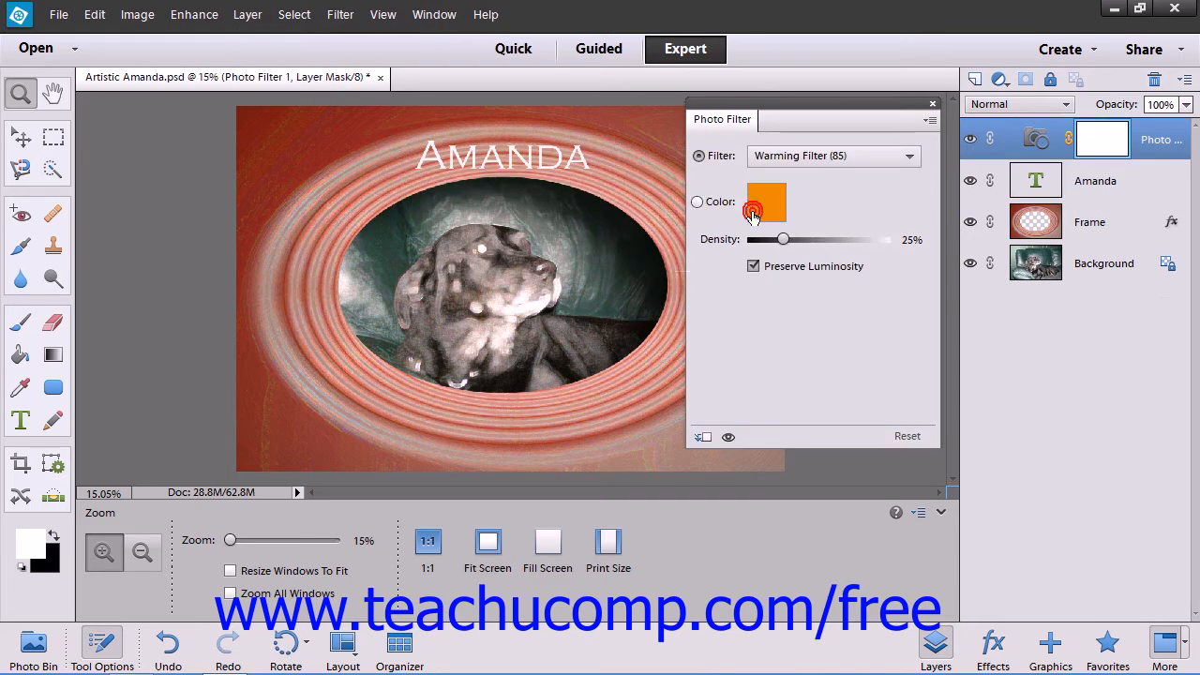
pyautogui.click(766, 201)
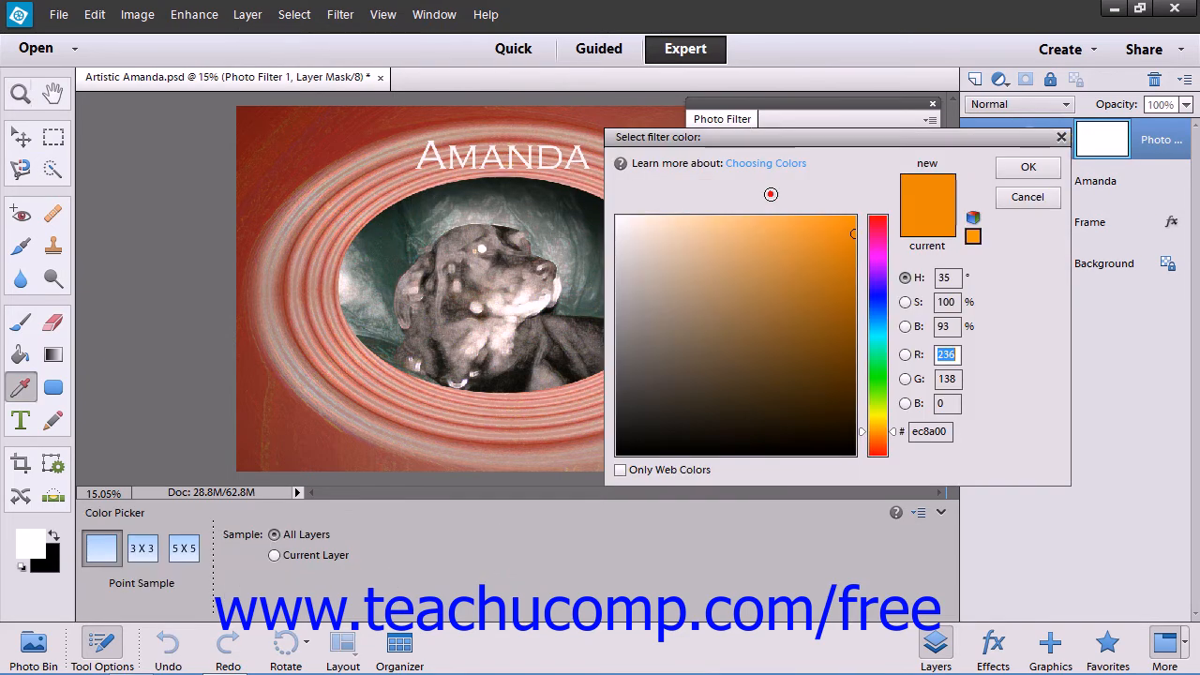
pyautogui.click(846, 225)
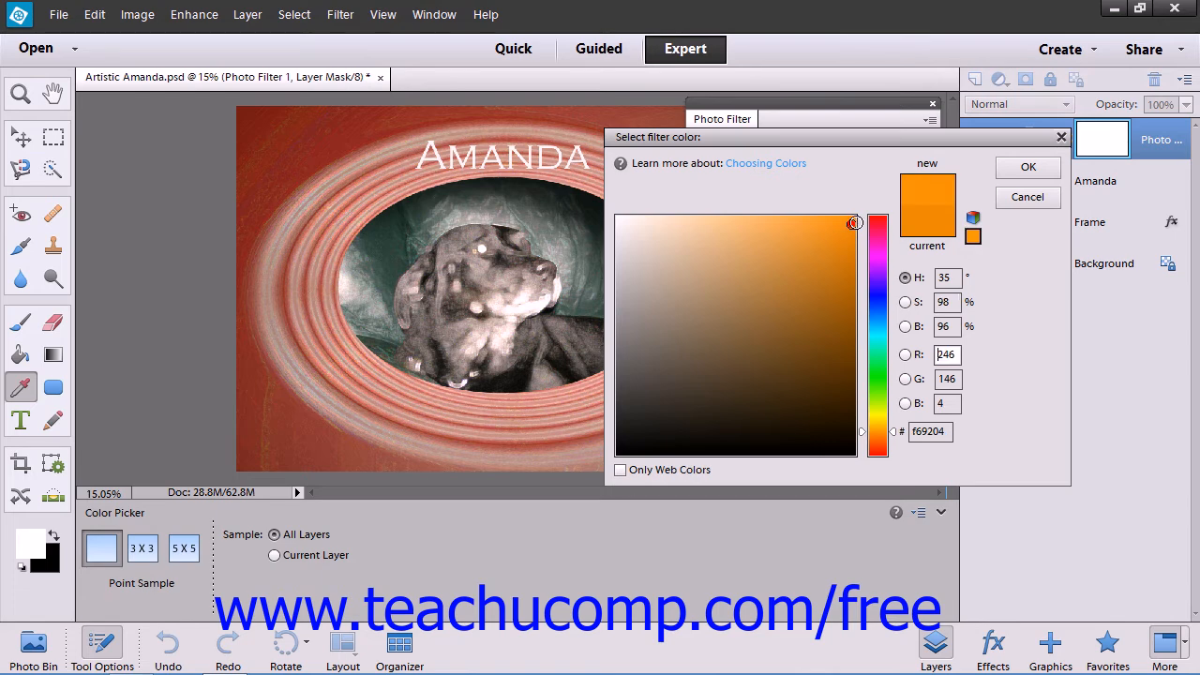
pyautogui.click(1022, 166)
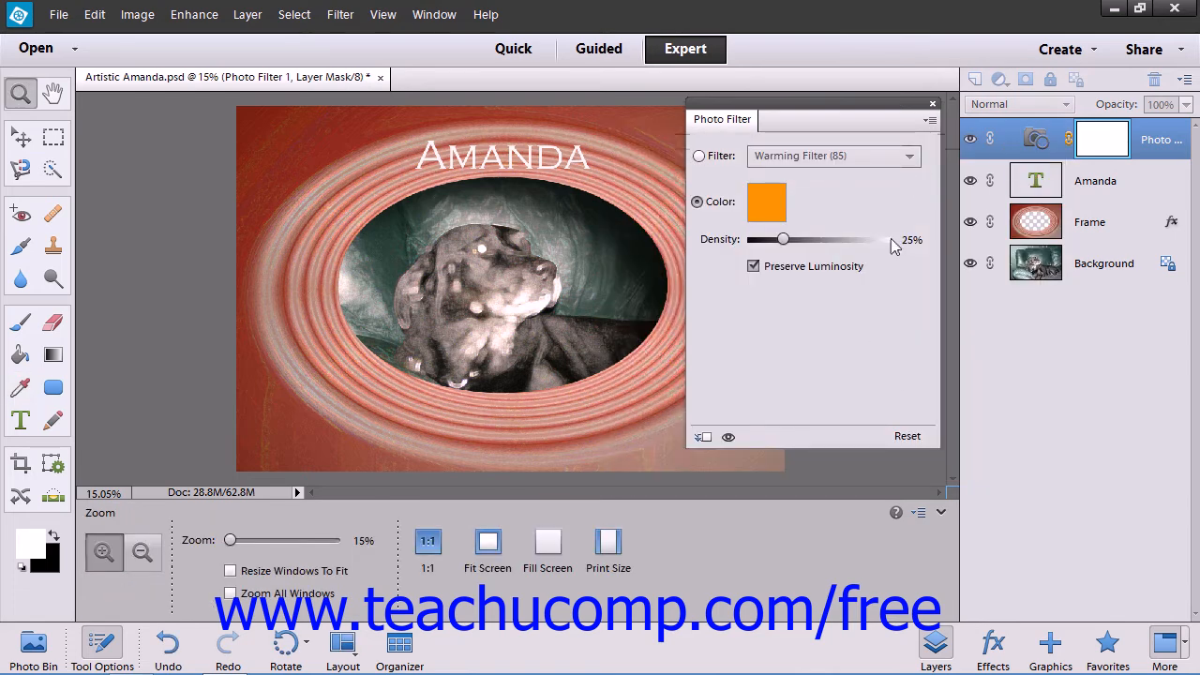
pyautogui.click(933, 104)
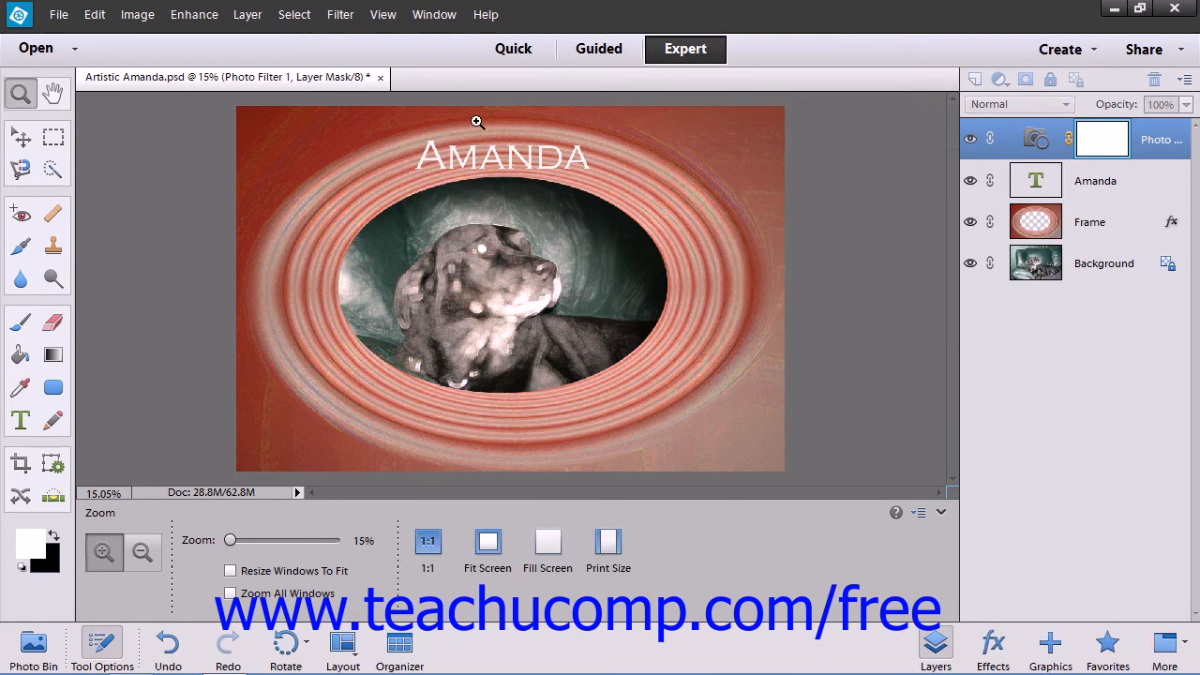
# Step: Undo the filter color change and the creation of the Photo Filter adjustment layer
pyautogui.click(93, 14)
pyautogui.click(141, 36)
pyautogui.click(95, 14)
pyautogui.click(101, 36)
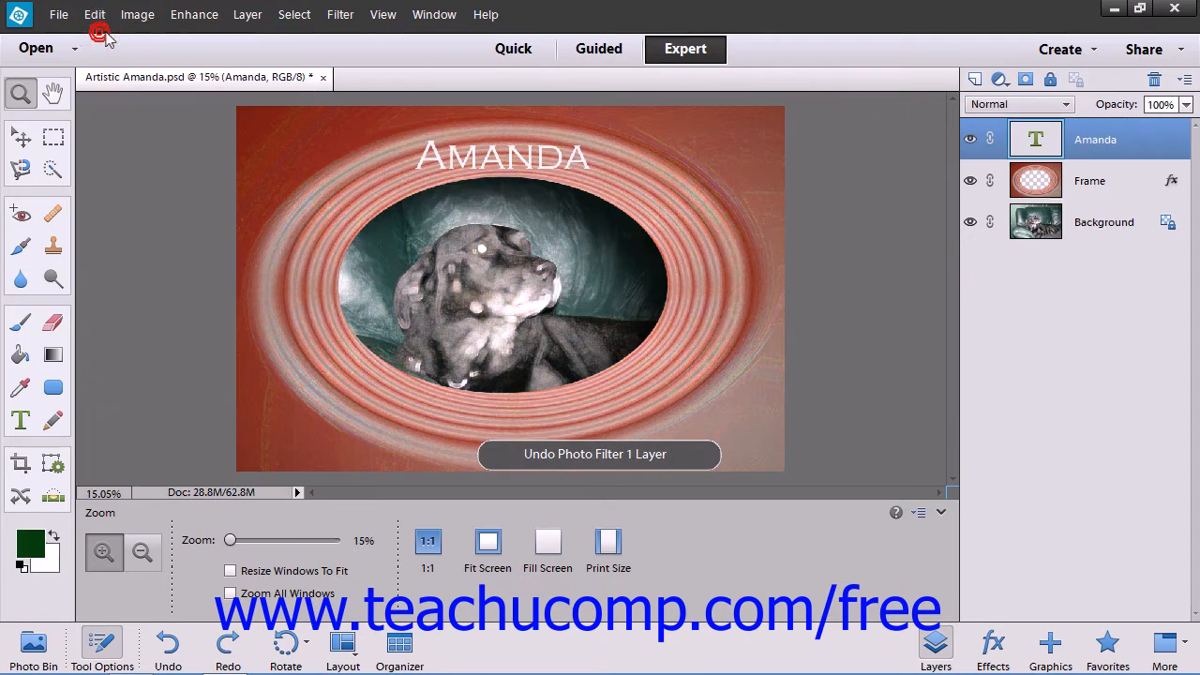
# Step: Try an Invert adjustment layer above the text layer and undo its creation
pyautogui.click(248, 15)
pyautogui.moveTo(367, 200)
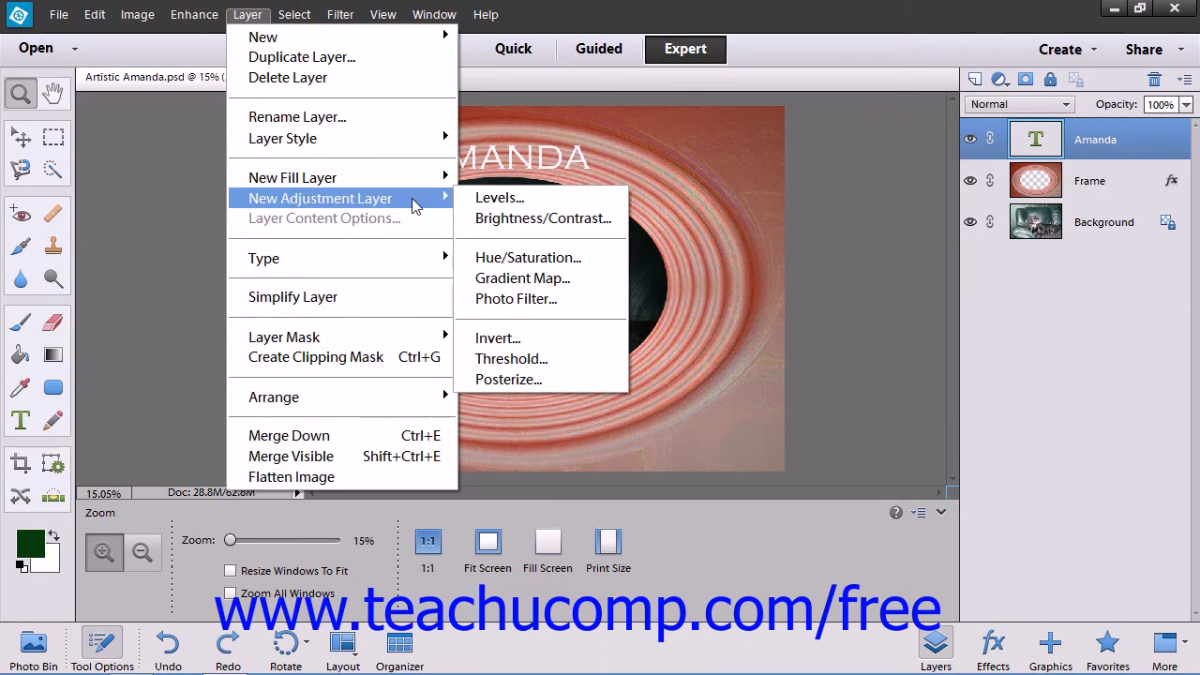
pyautogui.click(558, 338)
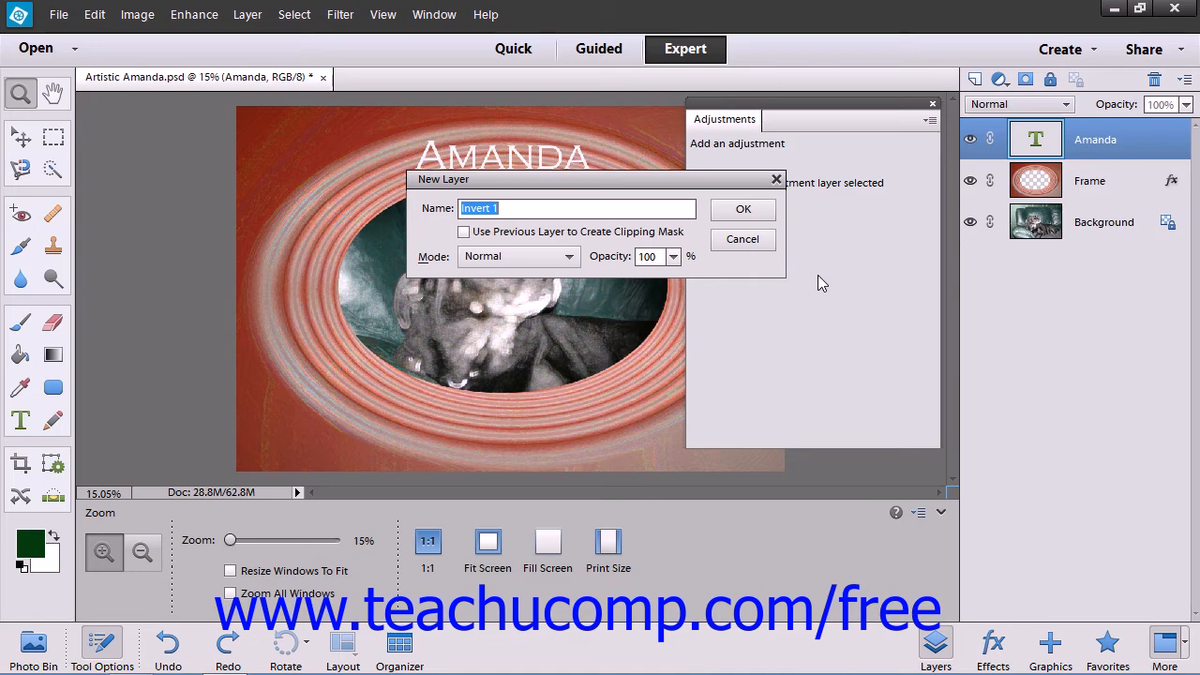
pyautogui.click(733, 211)
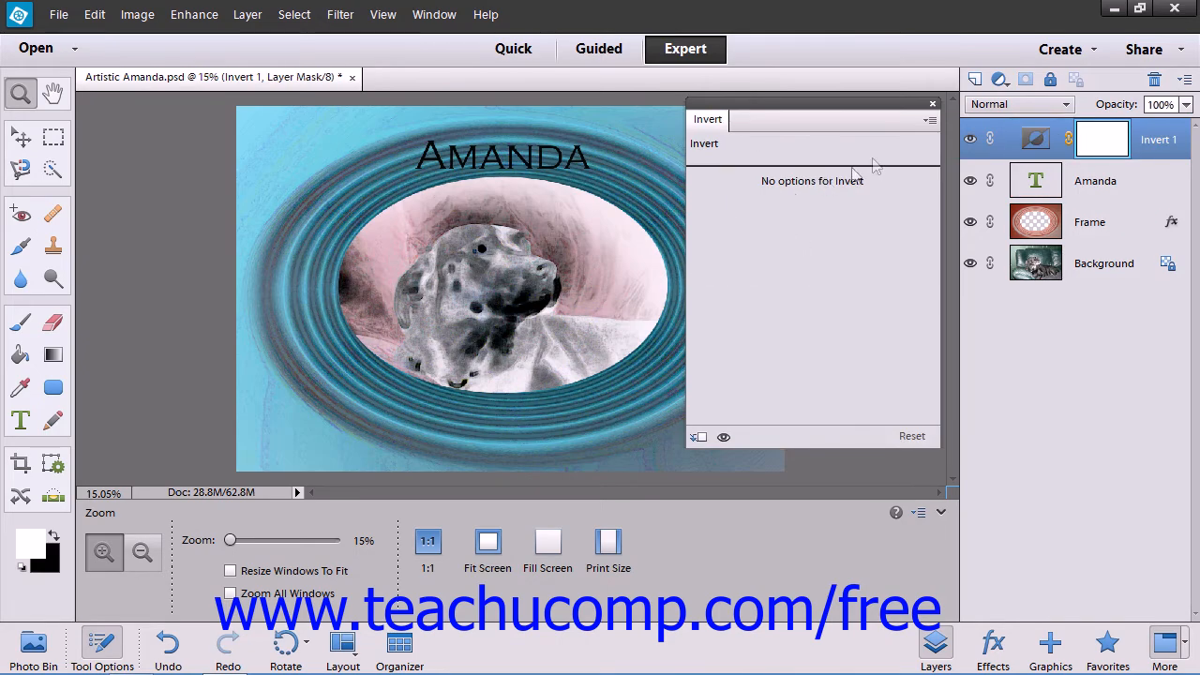
pyautogui.click(931, 104)
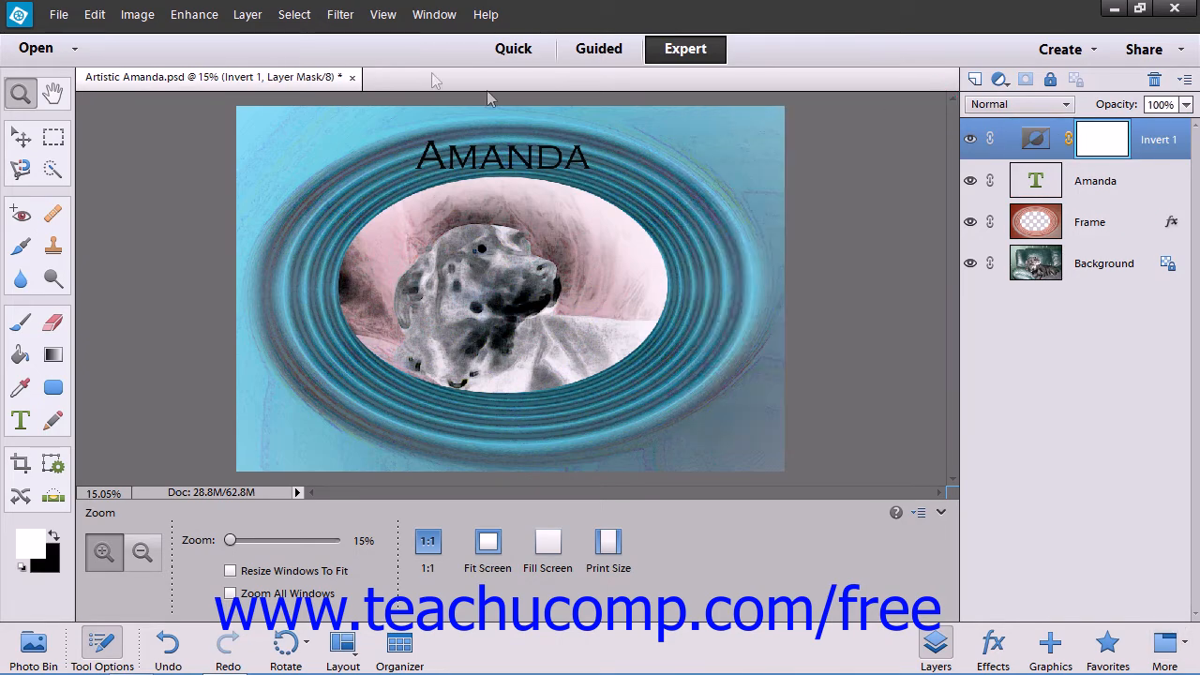
pyautogui.click(94, 16)
pyautogui.click(98, 34)
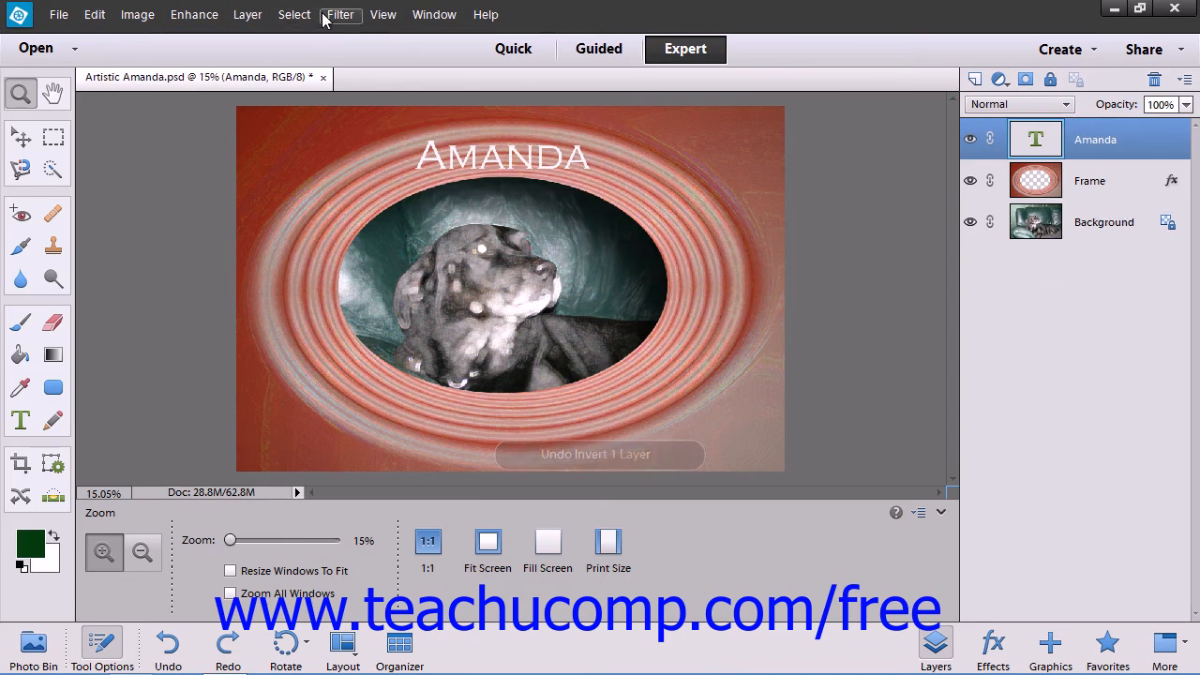
# Step: Add a Threshold adjustment layer above the text layer and set its threshold level to 182
pyautogui.click(262, 17)
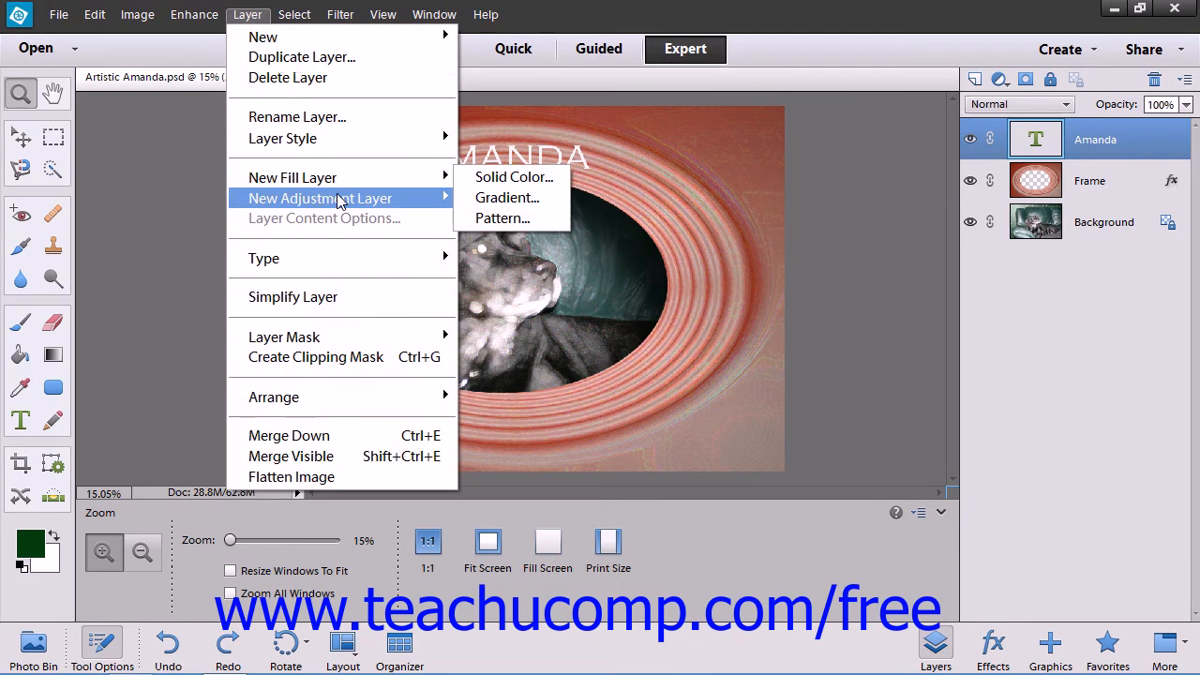
pyautogui.moveTo(337, 198)
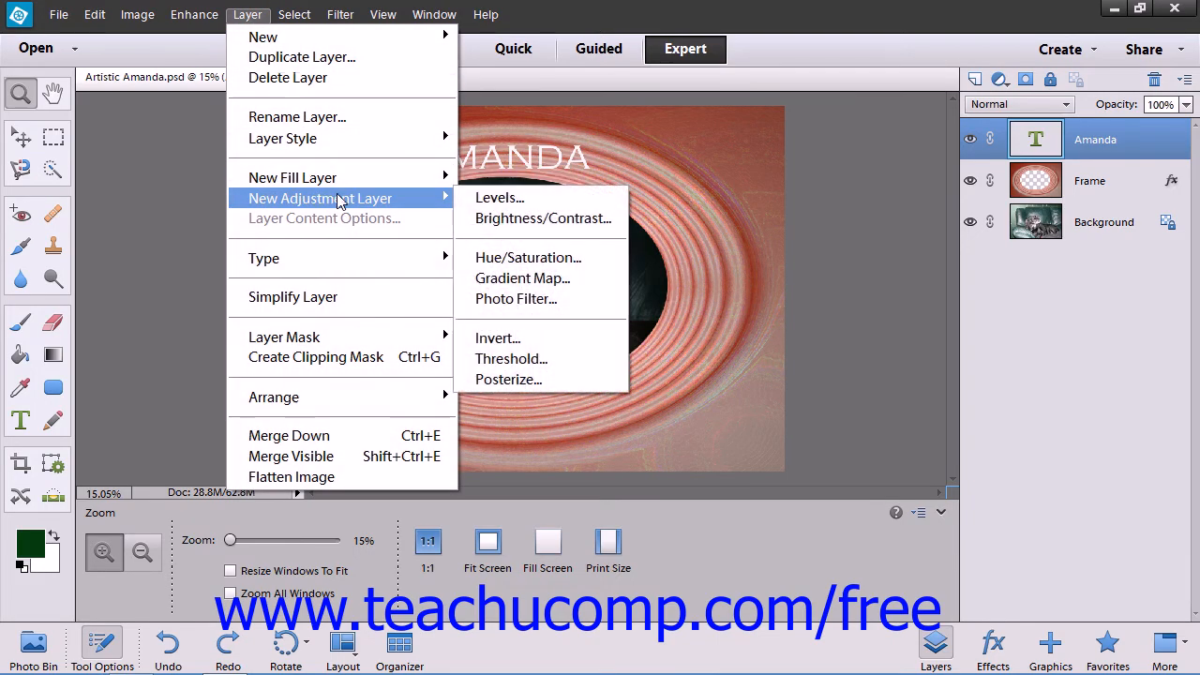
pyautogui.click(522, 365)
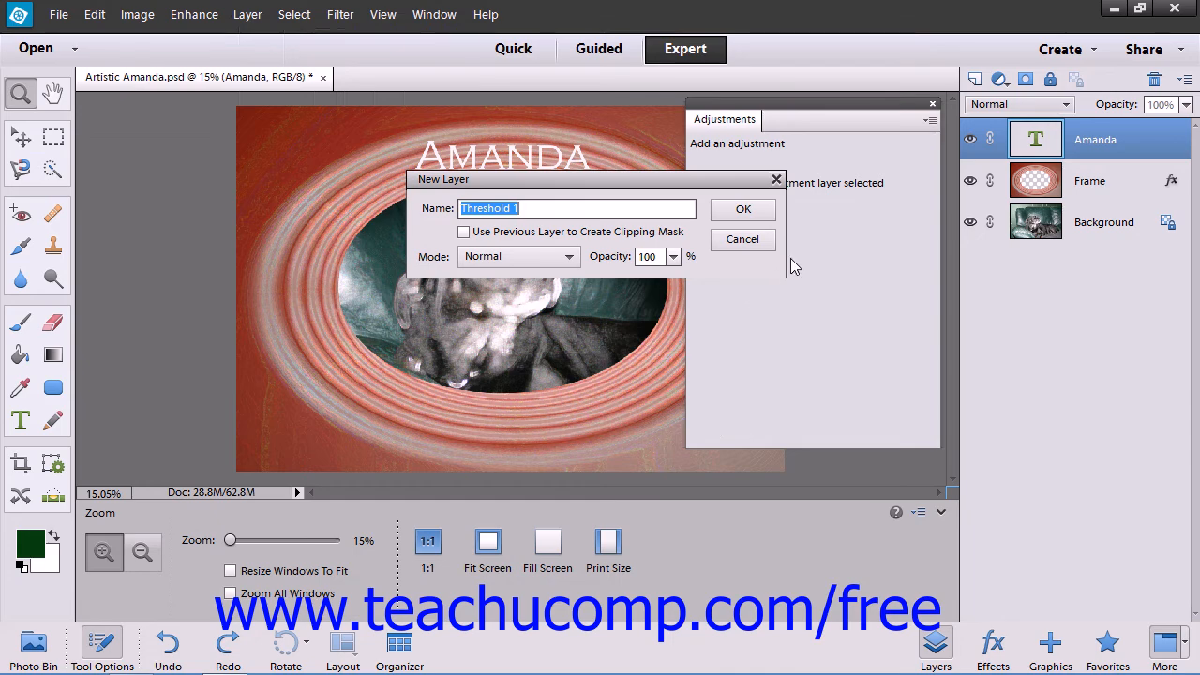
pyautogui.click(737, 210)
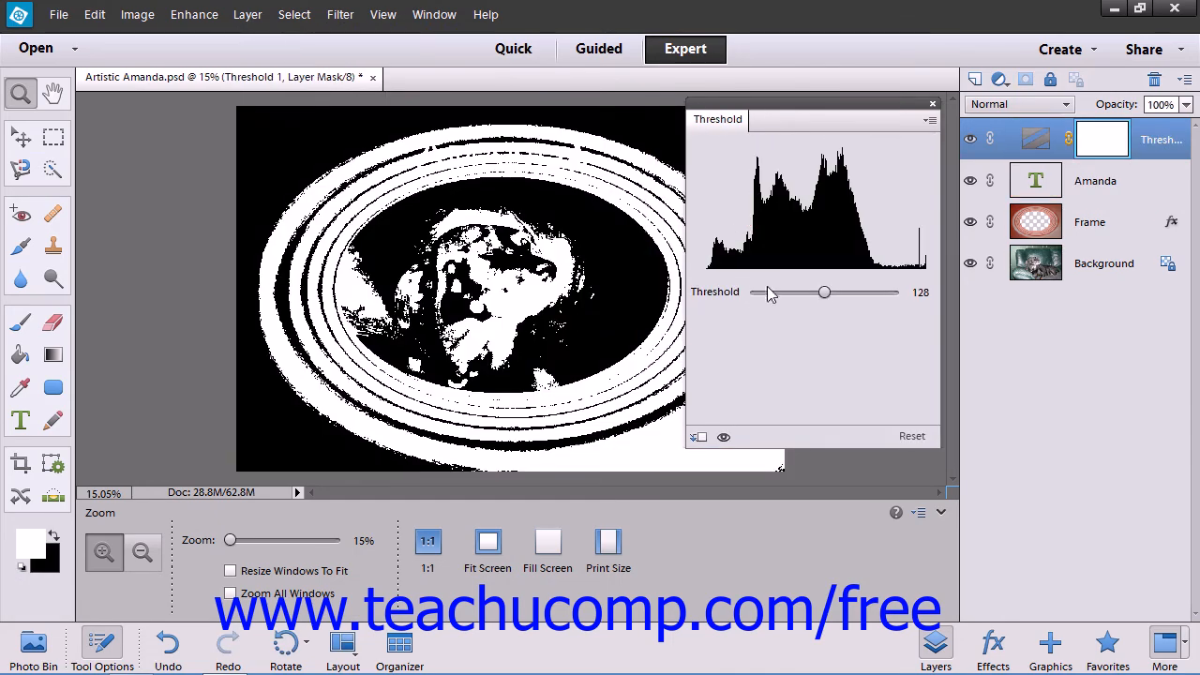
pyautogui.moveTo(824, 292); pyautogui.dragTo(856, 292)
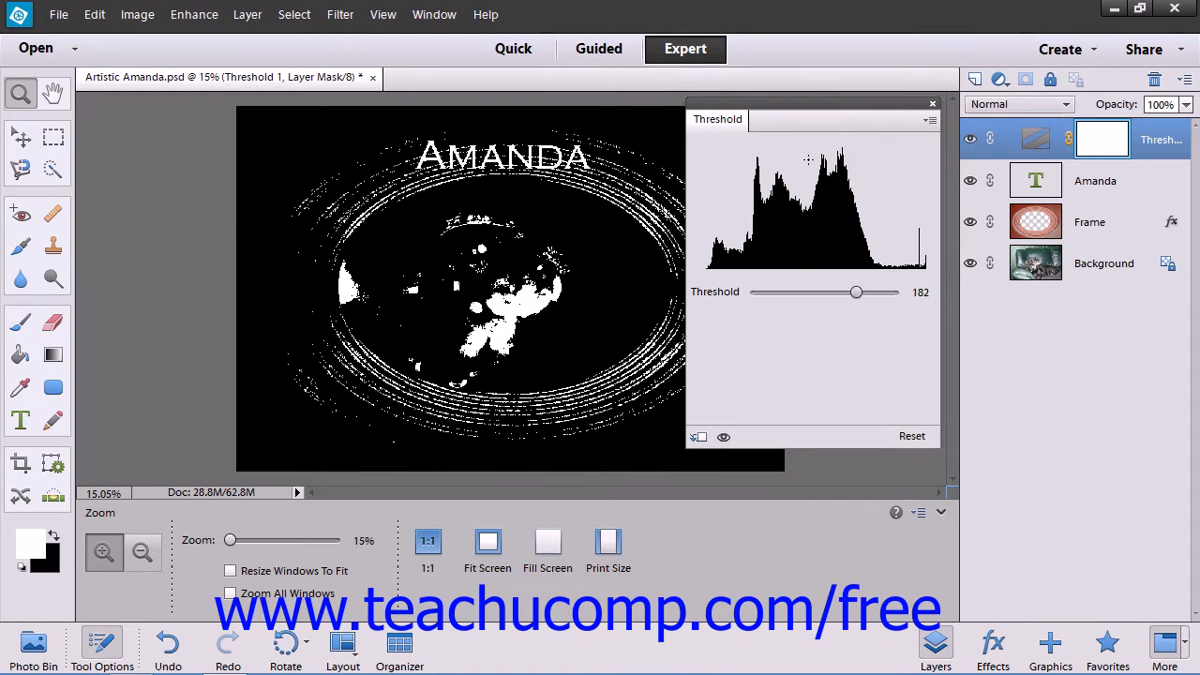
pyautogui.click(933, 106)
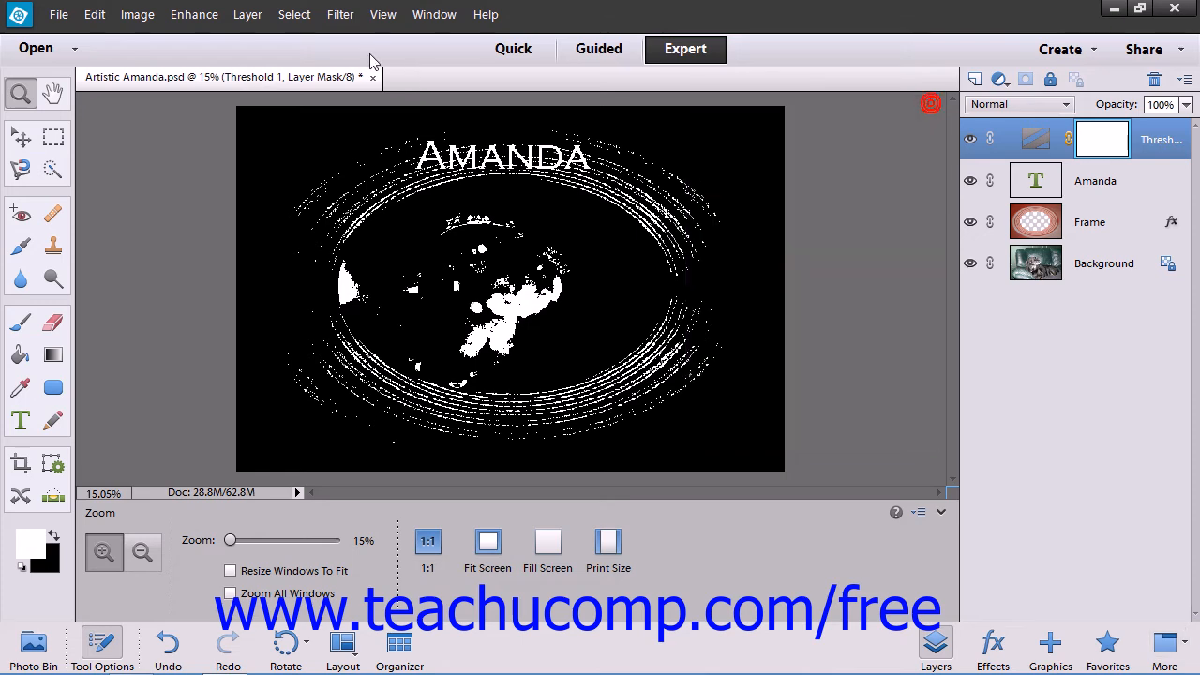
# Step: Undo the threshold level change and the creation of the Threshold adjustment layer
pyautogui.click(94, 14)
pyautogui.click(110, 37)
pyautogui.click(97, 14)
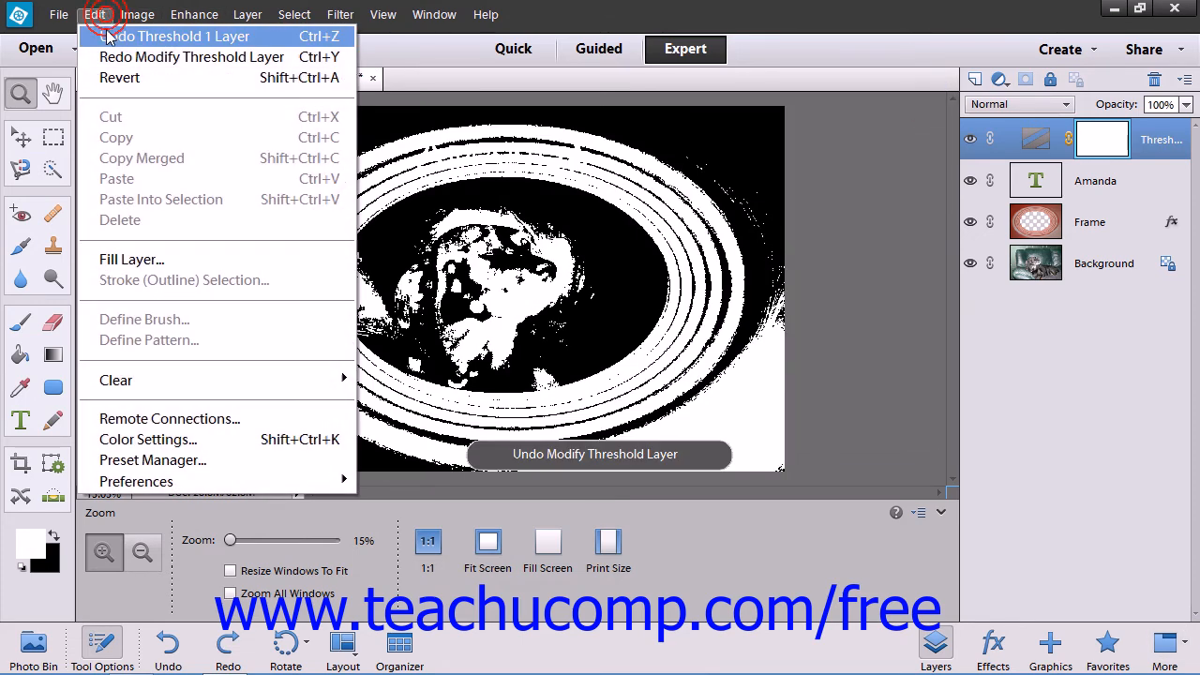
pyautogui.click(109, 37)
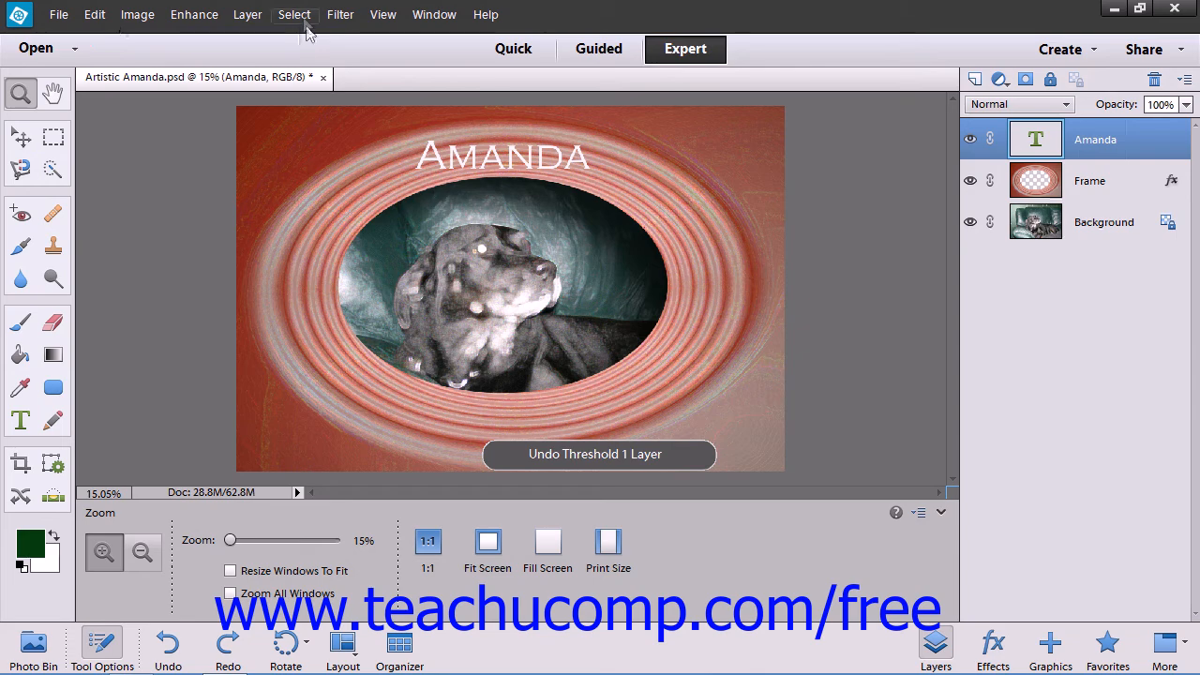
# Step: Add a Posterize adjustment layer above the text layer and set its levels to 15
pyautogui.click(254, 15)
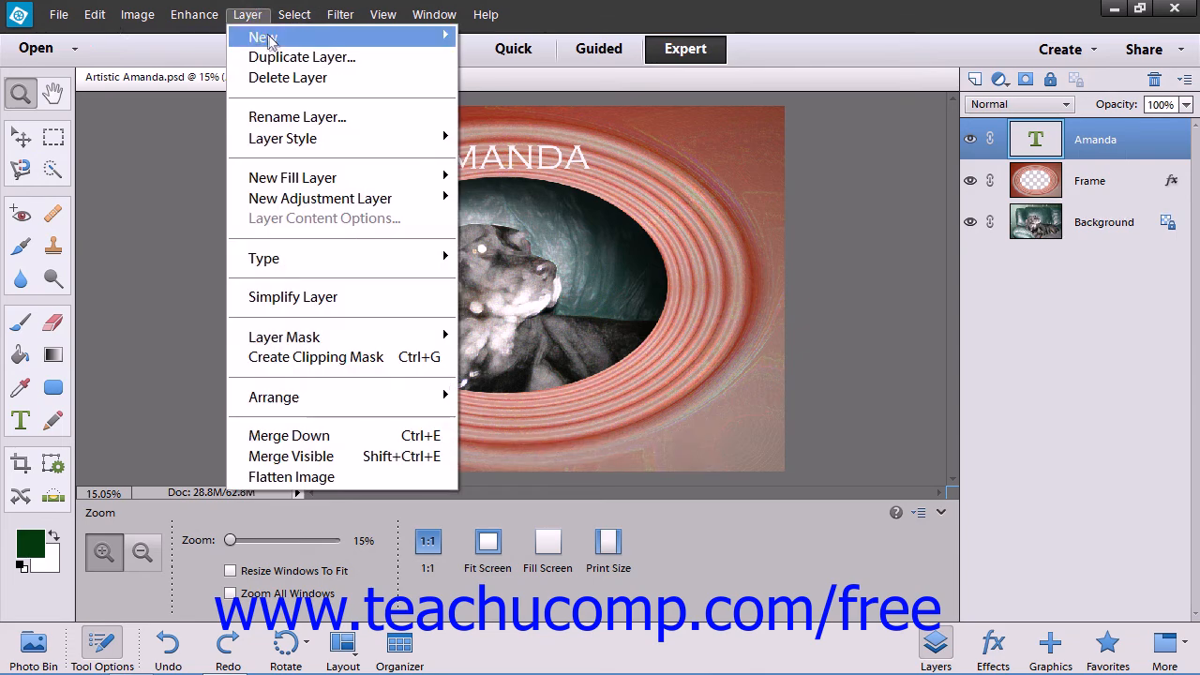
pyautogui.moveTo(362, 198)
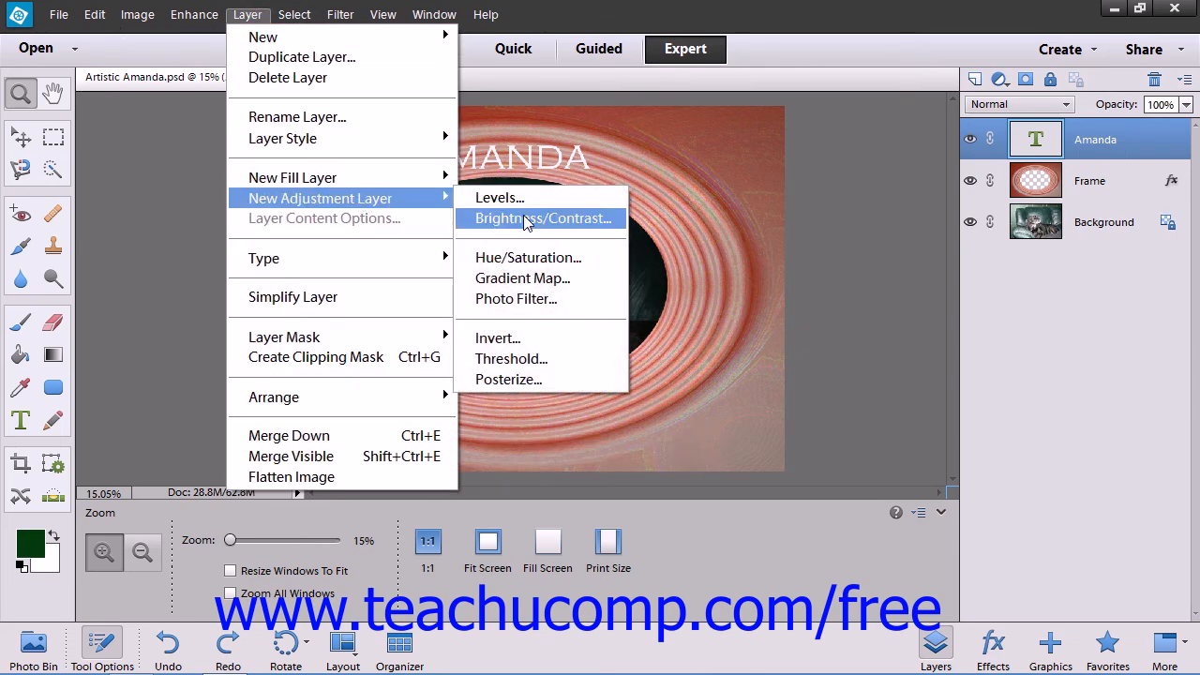
pyautogui.click(550, 377)
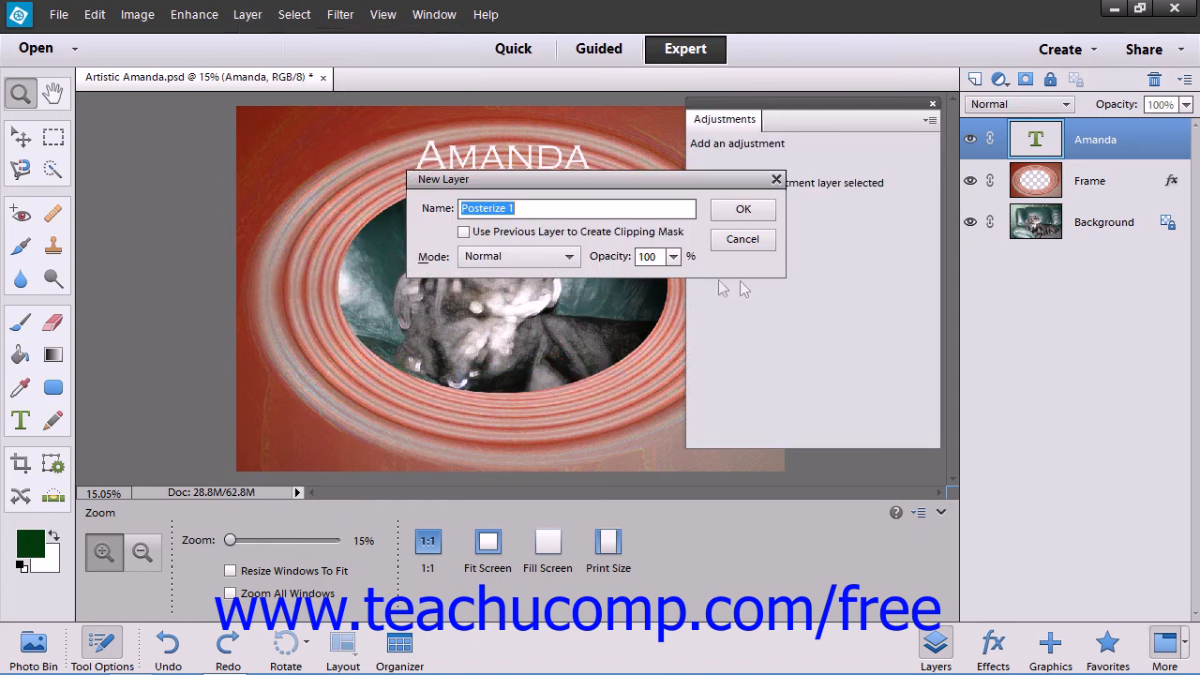
pyautogui.click(755, 208)
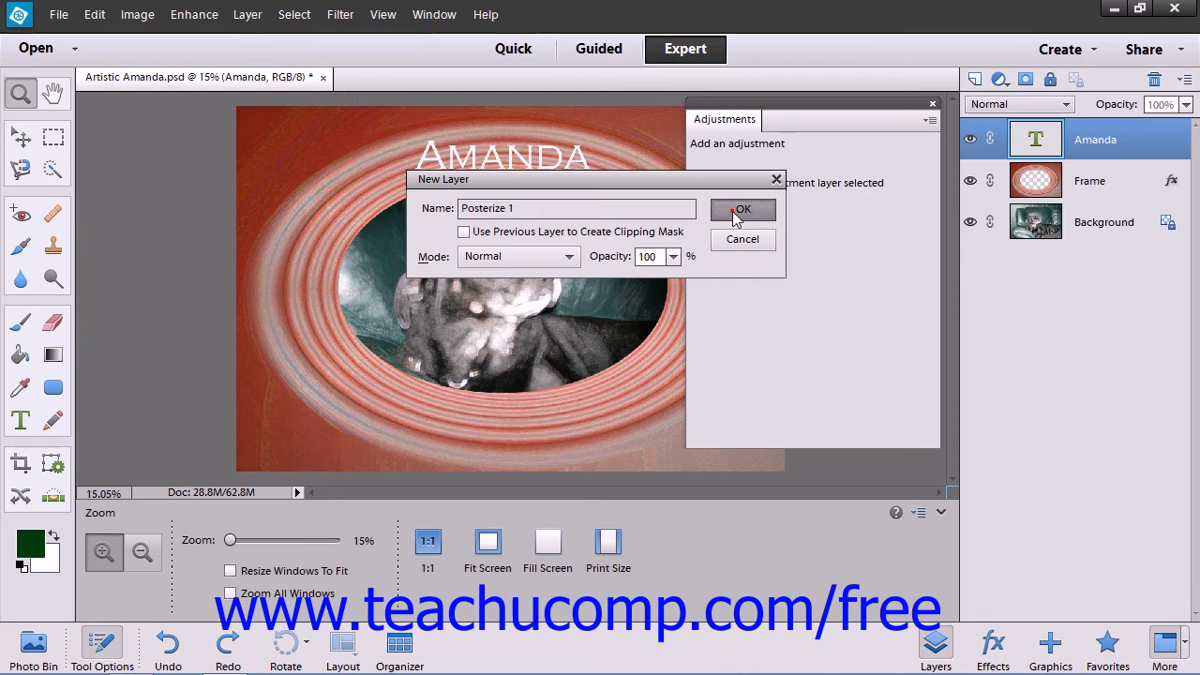
pyautogui.moveTo(734, 157); pyautogui.dragTo(744, 162)
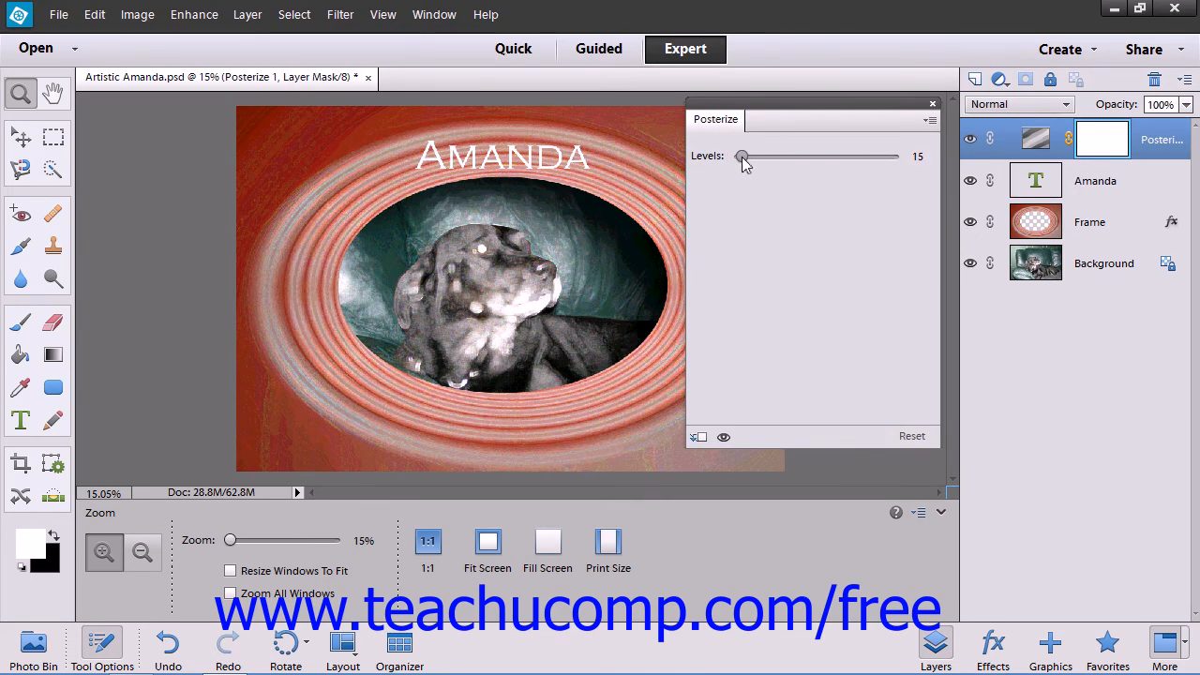
pyautogui.click(933, 103)
# Step: Undo the posterize levels change and the creation of the Posterize adjustment layer
pyautogui.click(94, 14)
pyautogui.click(97, 29)
pyautogui.click(95, 14)
pyautogui.click(99, 31)
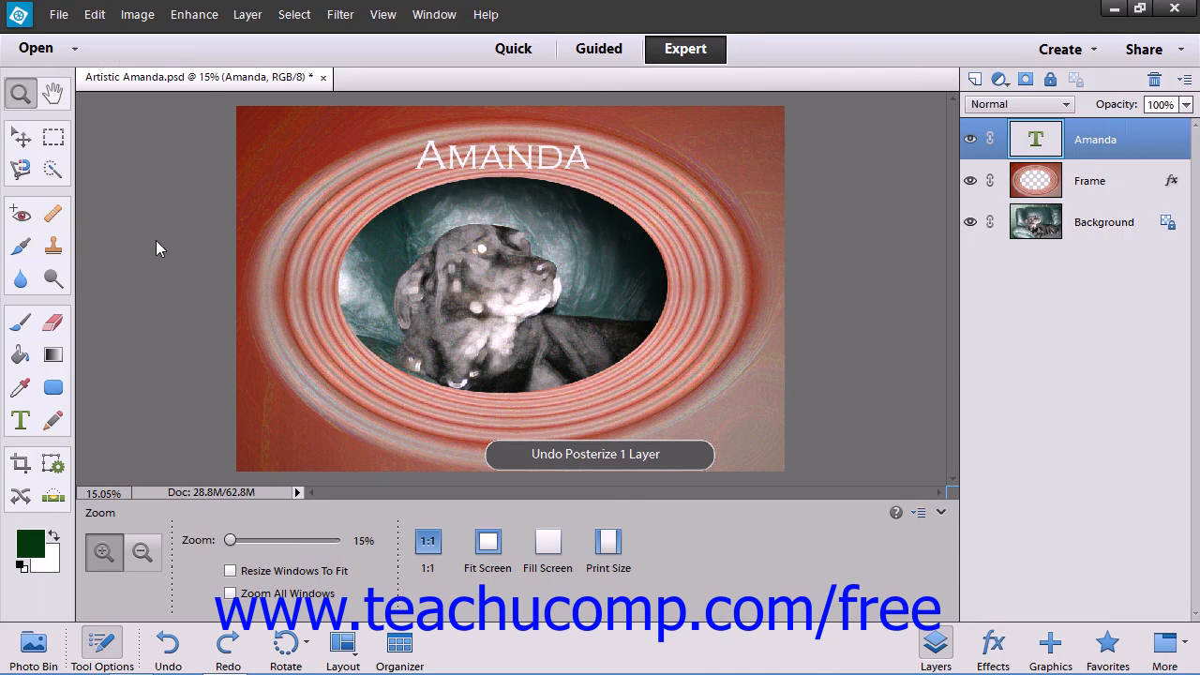